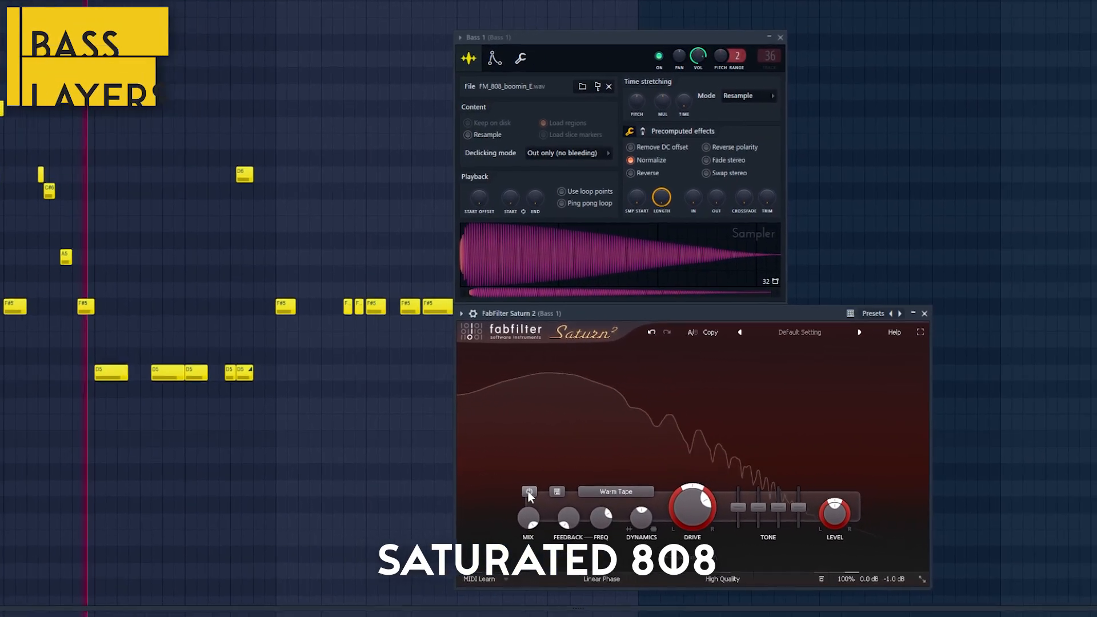
Step: Compare the Bass 1 sound with the Warm Tape saturation in FabFilter Saturn 2 bypassed and re-enabled, and close the plugin
{"action": "left_click", "coordinate": [533, 492]}
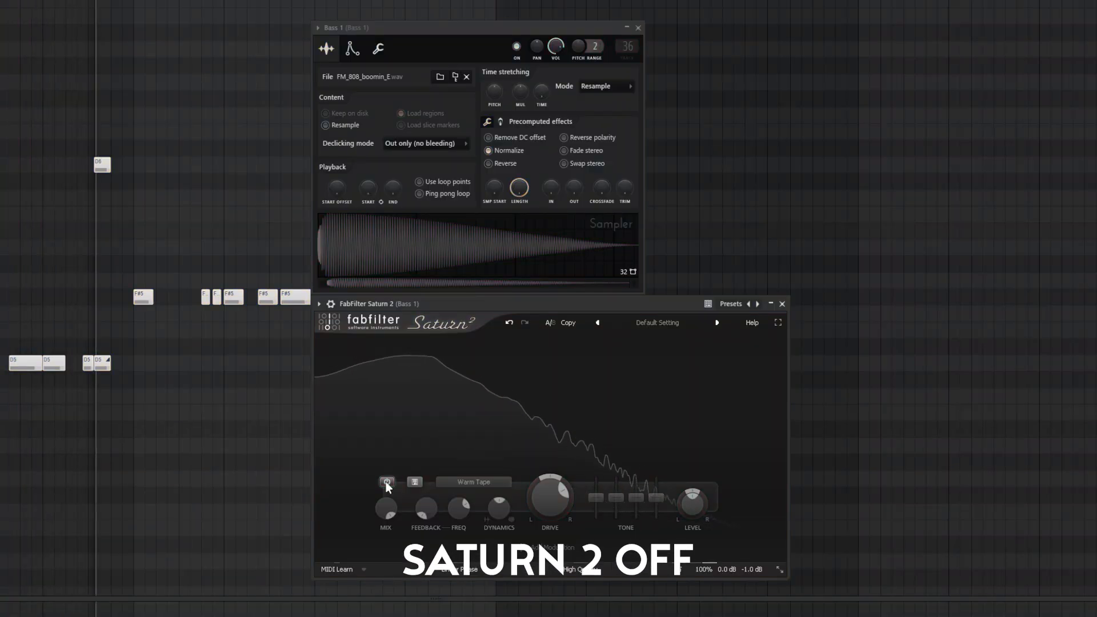
{"action": "left_click", "coordinate": [386, 482]}
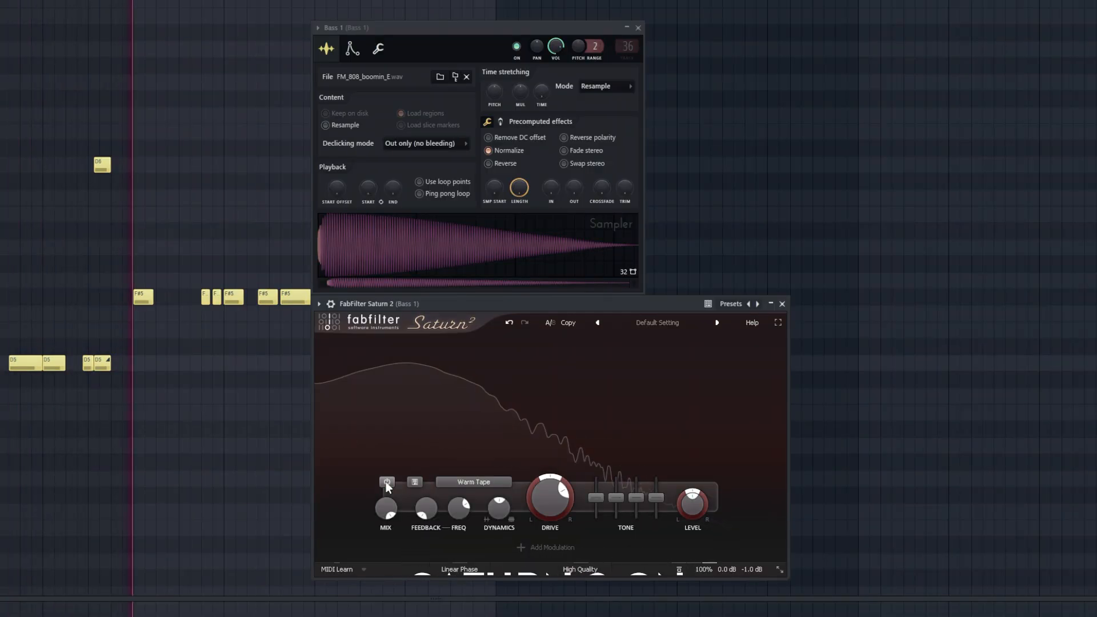
{"action": "left_click", "coordinate": [782, 304]}
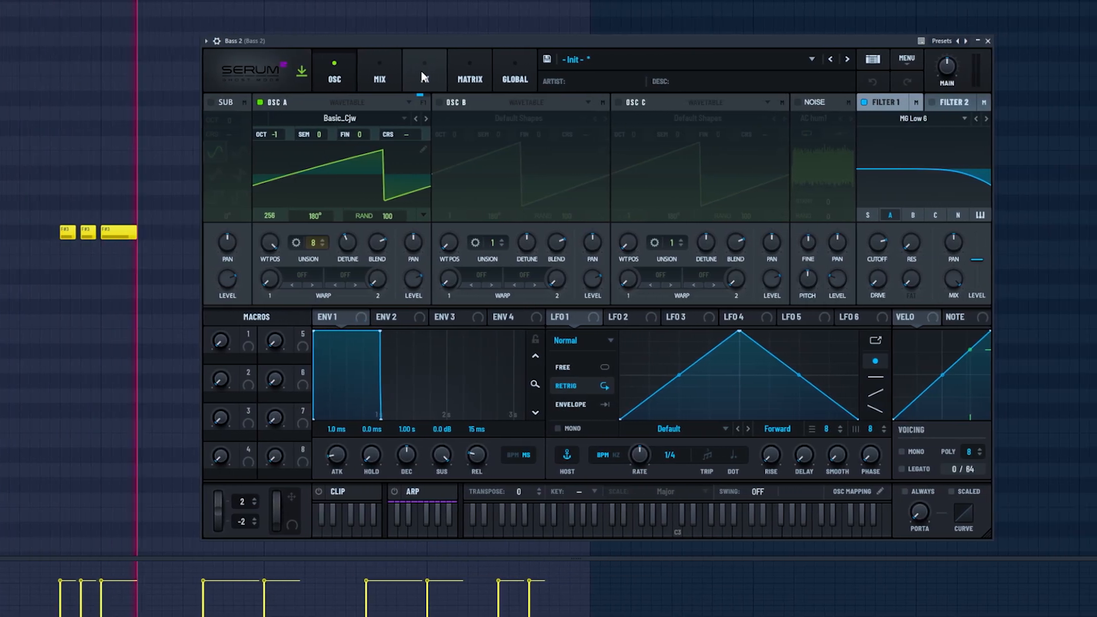
Step: Inspect the effects in Bass 2's Serum and close it, along with the ValhallaVintageVerb on the Siren Saw synth shot
{"action": "left_click", "coordinate": [426, 76]}
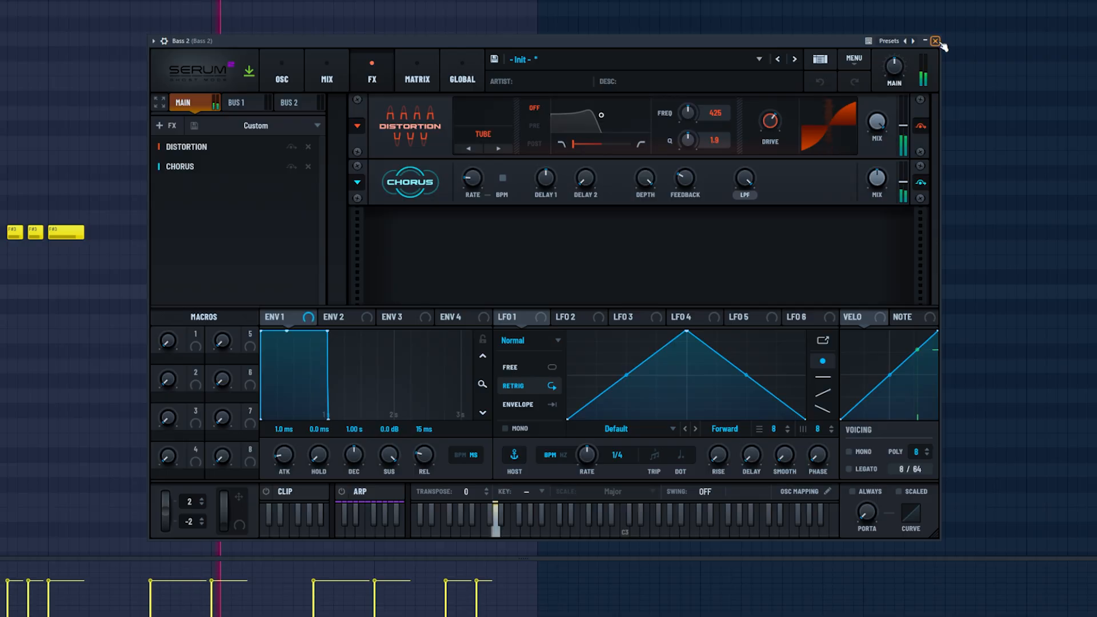
{"action": "left_click", "coordinate": [937, 41]}
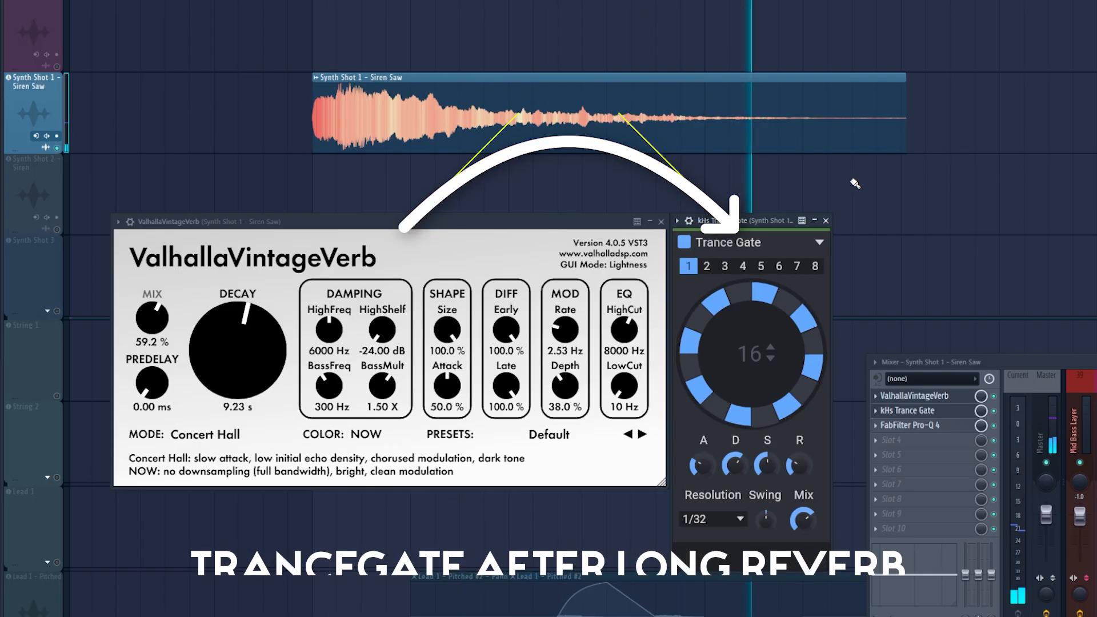
{"action": "left_click", "coordinate": [663, 222]}
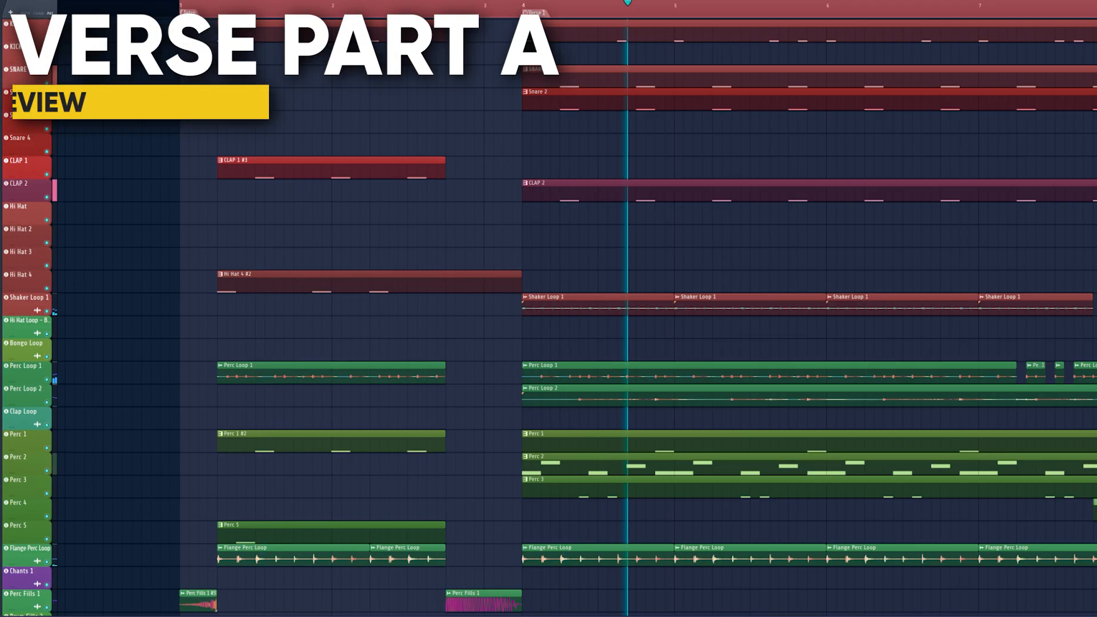
Step: Examine the verse arrangement from bar 4 onward in the playlist, going through the drum, percussion, bass, vocal and synth tracks
{"action": "scroll", "coordinate": [577, 317], "scroll_direction": "right", "scroll_amount": 4}
{"action": "scroll", "coordinate": [372, 225], "scroll_direction": "right", "scroll_amount": 3}
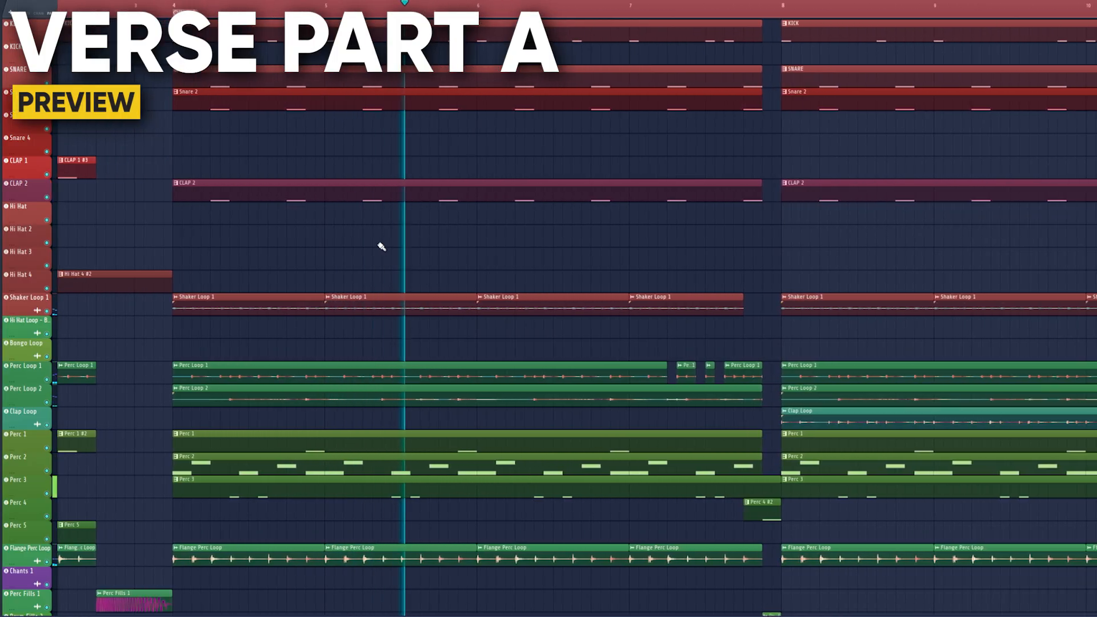
{"action": "scroll", "coordinate": [385, 257], "scroll_direction": "down", "scroll_amount": 10}
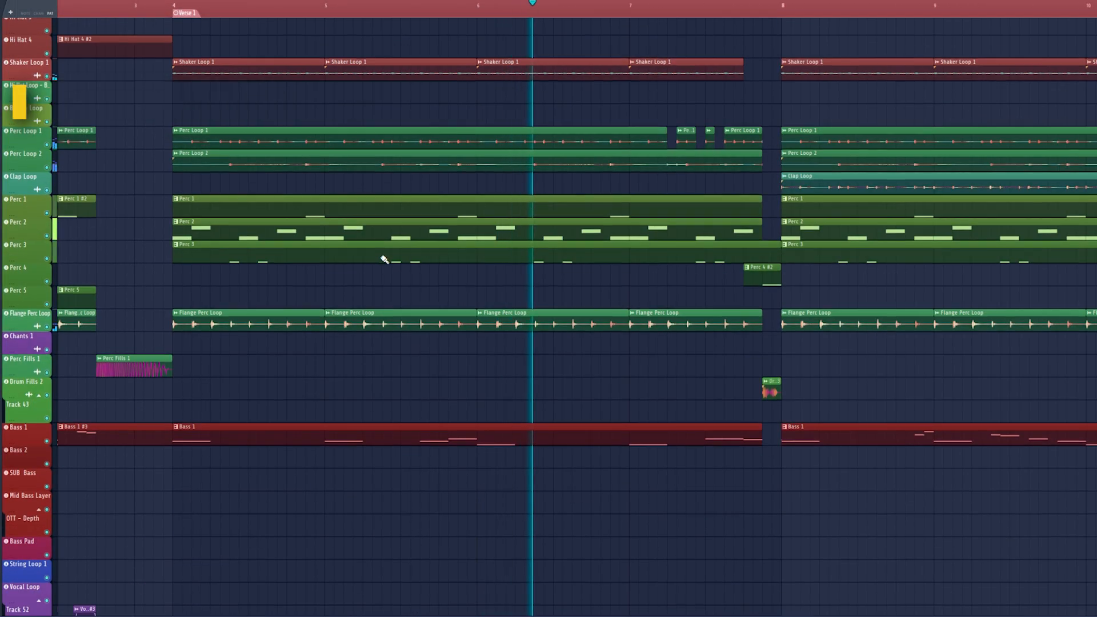
{"action": "scroll", "coordinate": [385, 260], "scroll_direction": "down", "scroll_amount": 10}
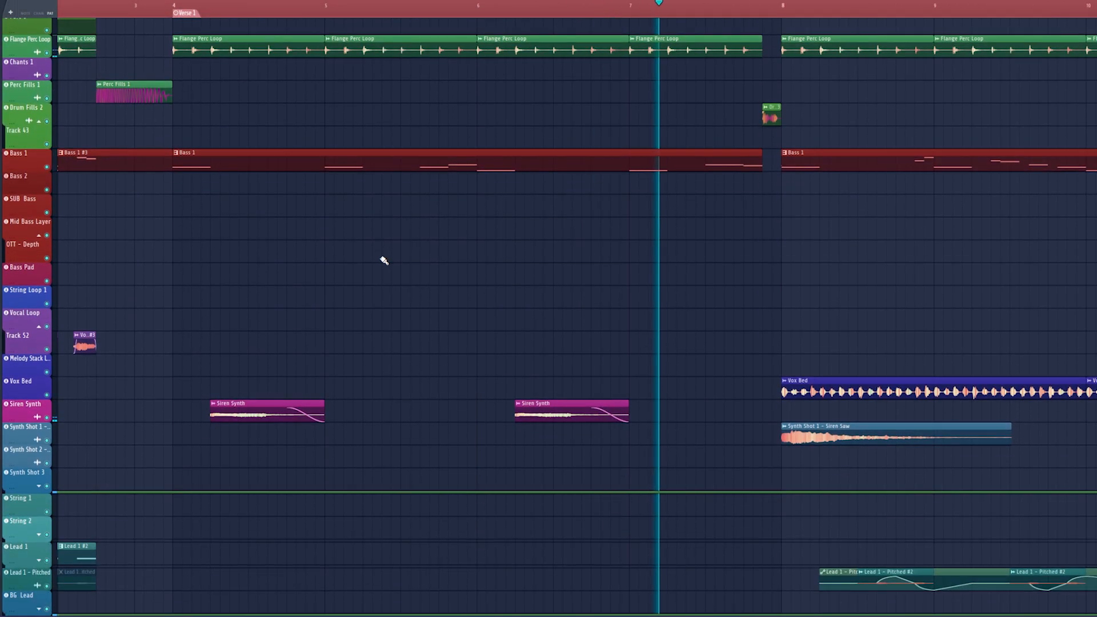
{"action": "scroll", "coordinate": [384, 261], "scroll_direction": "down", "scroll_amount": 2}
{"action": "left_click_drag", "start_coordinate": [167, 0], "coordinate": [208, 0]}
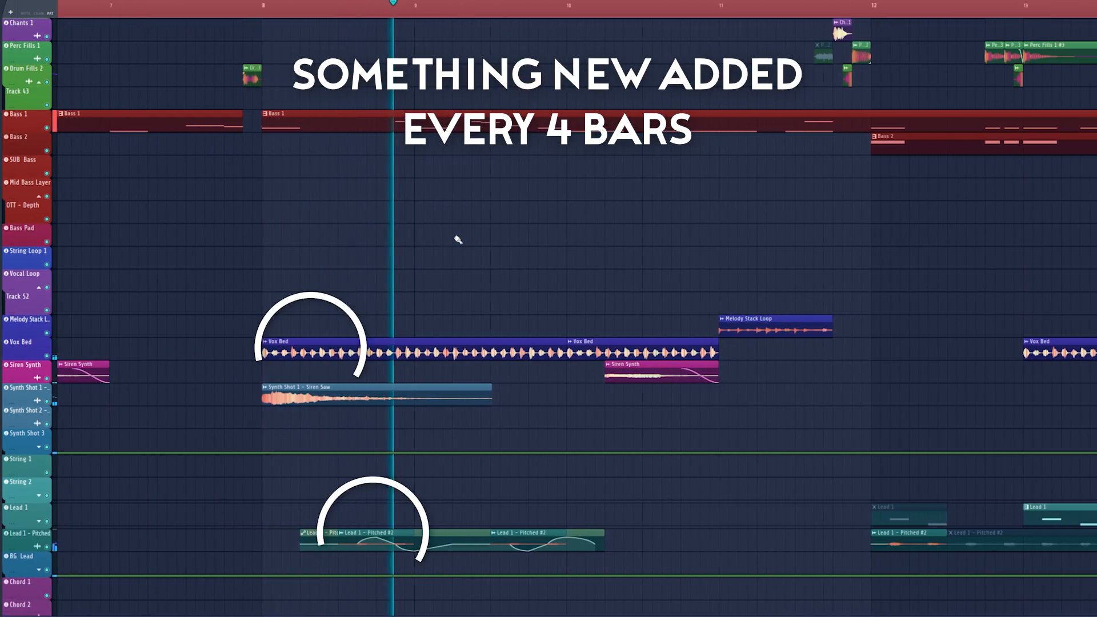
{"action": "scroll", "coordinate": [737, 271], "scroll_direction": "up", "scroll_amount": 5}
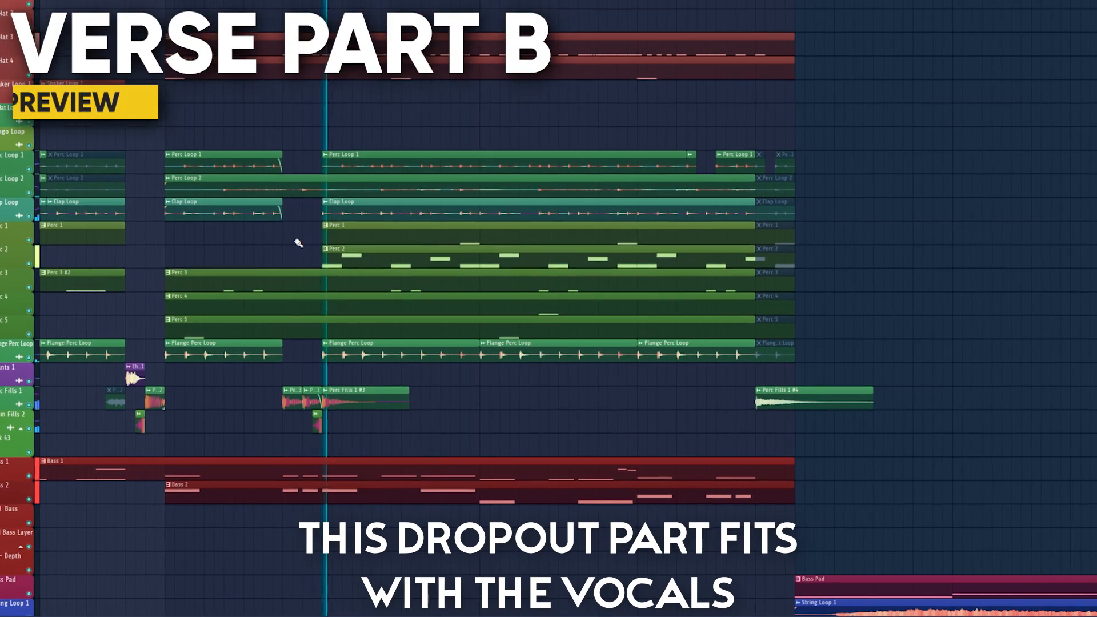
{"action": "scroll", "coordinate": [258, 193], "scroll_direction": "down", "scroll_amount": 5}
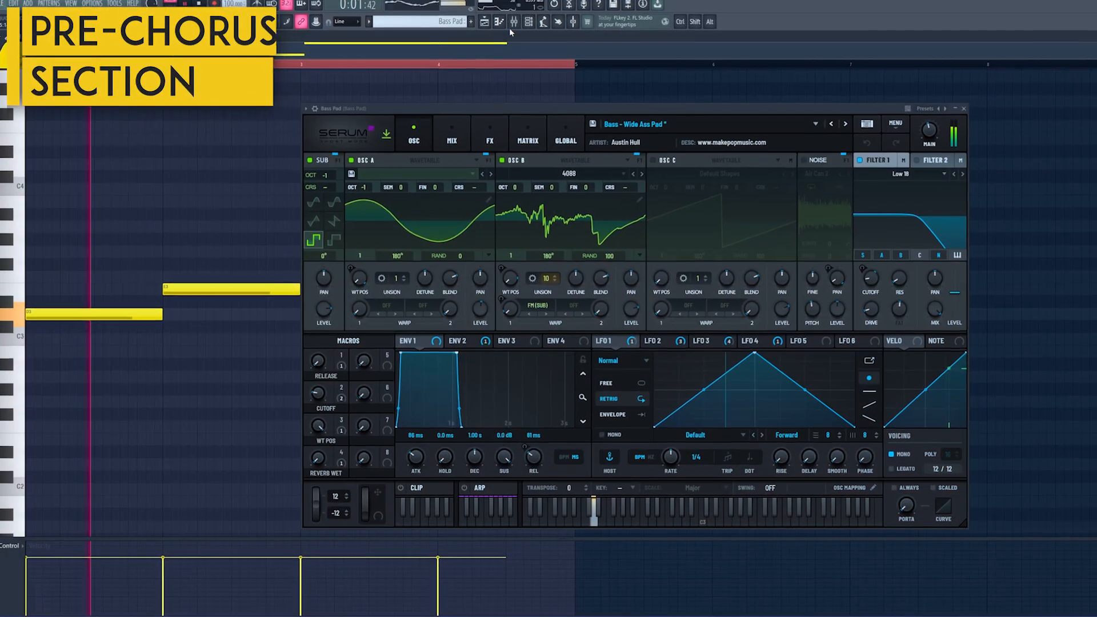
Step: Inspect the FabFilter Pro-Q 4 on the Bass Pad's mixer track and hide the mixer
{"action": "left_click", "coordinate": [518, 26]}
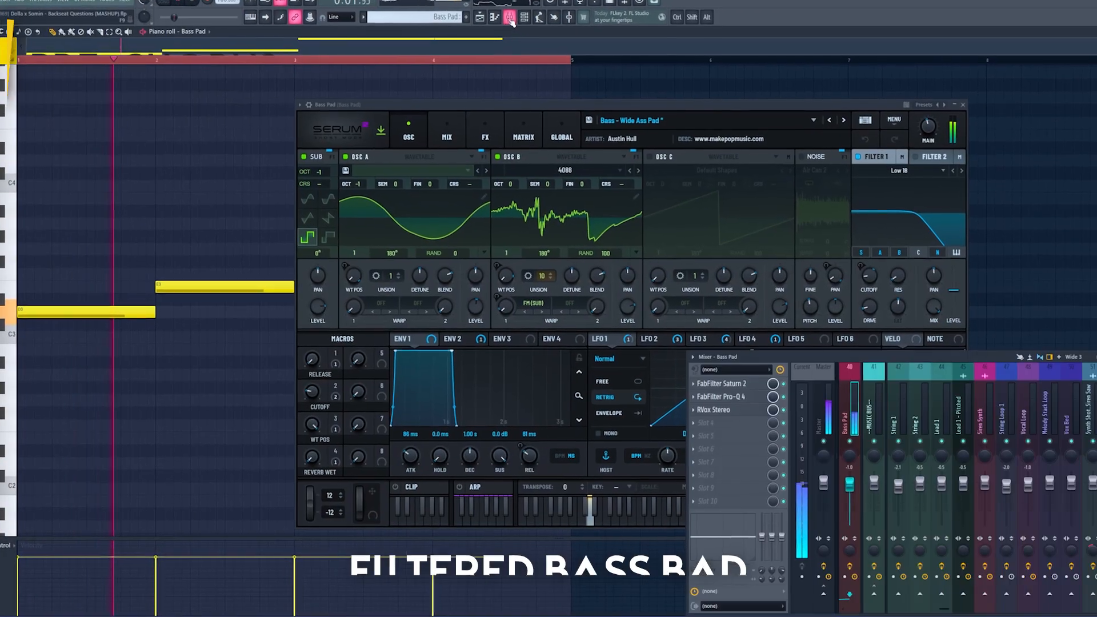
{"action": "left_click", "coordinate": [725, 395]}
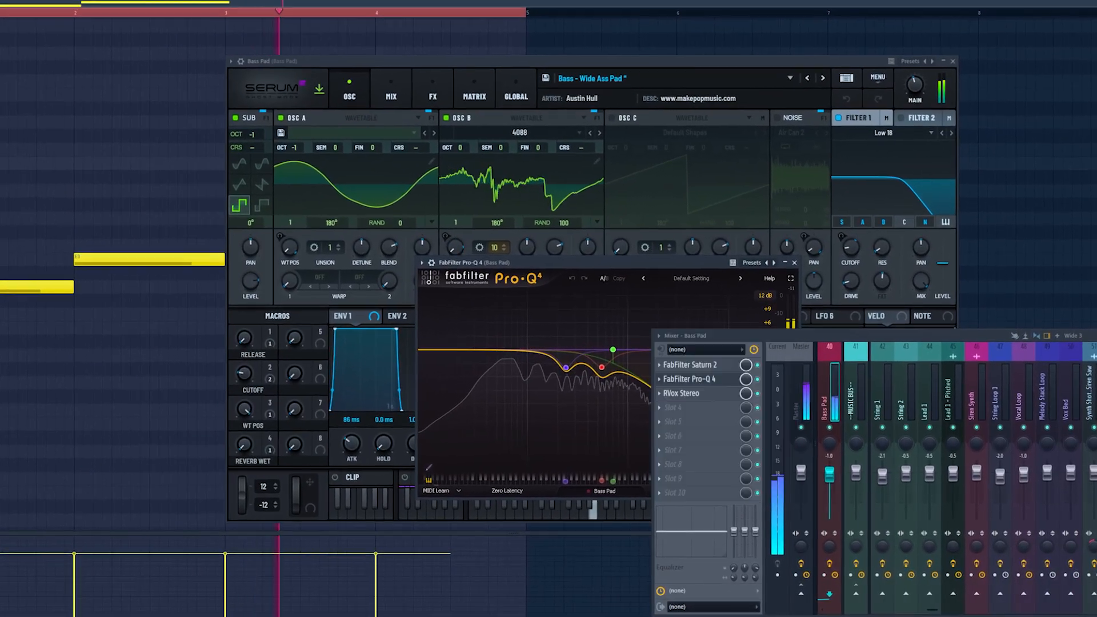
{"action": "key", "text": "F9"}
{"action": "left_click", "coordinate": [414, 80]}
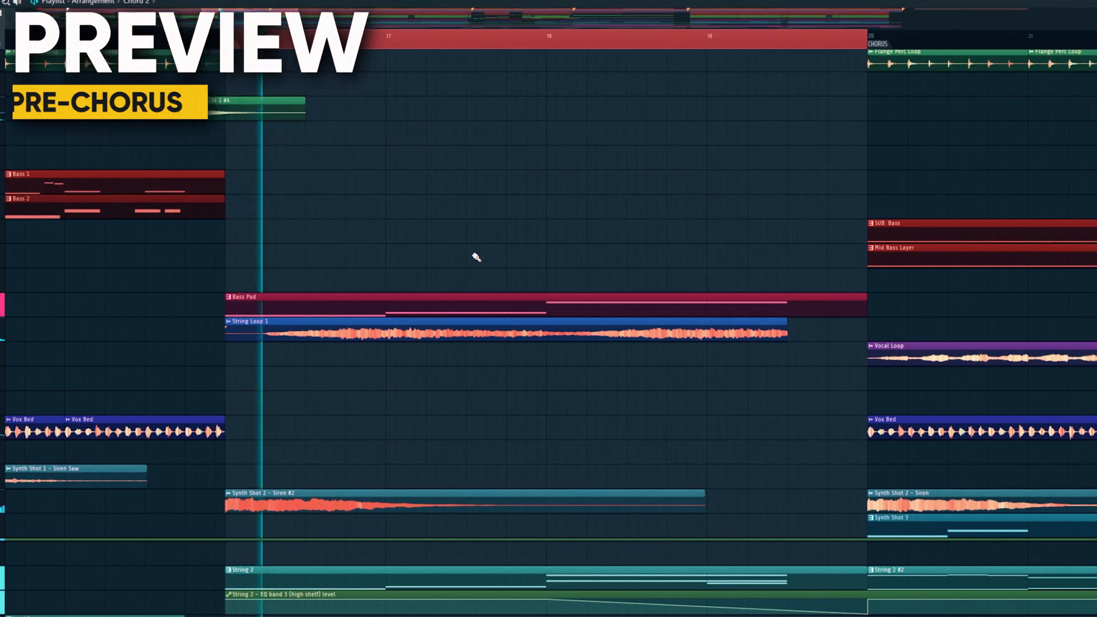
Step: Examine the lower tracks of the pre-chorus arrangement and close the ShaperBox 3 panning effect on the Clap Loop
{"action": "scroll", "coordinate": [768, 235], "scroll_direction": "down", "scroll_amount": 5}
{"action": "scroll", "coordinate": [770, 241], "scroll_direction": "down", "scroll_amount": 2}
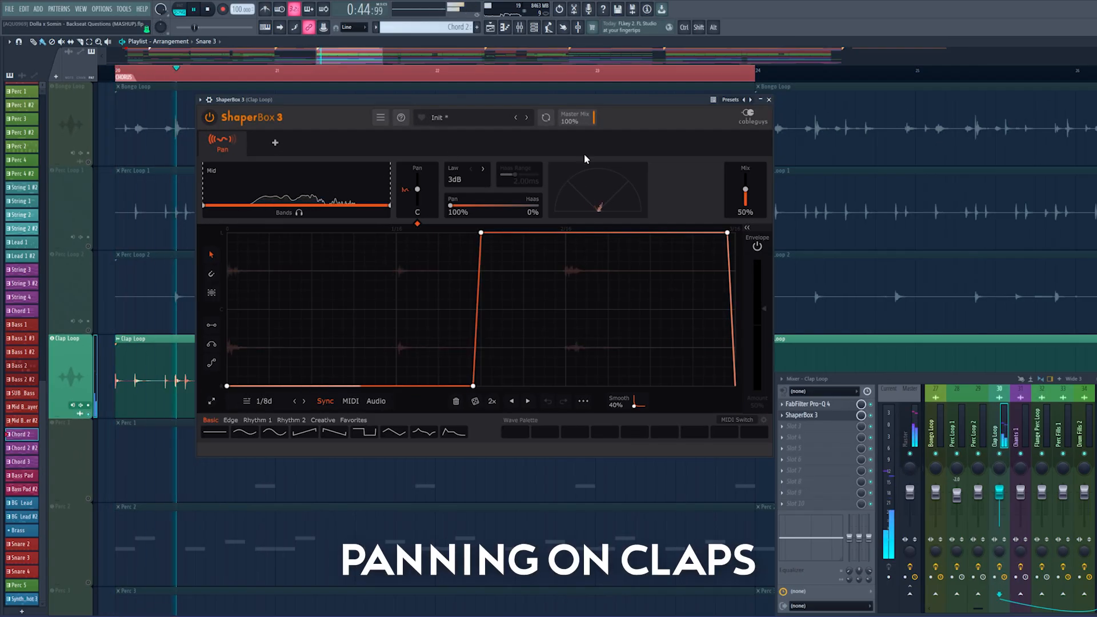
{"action": "left_click", "coordinate": [770, 100]}
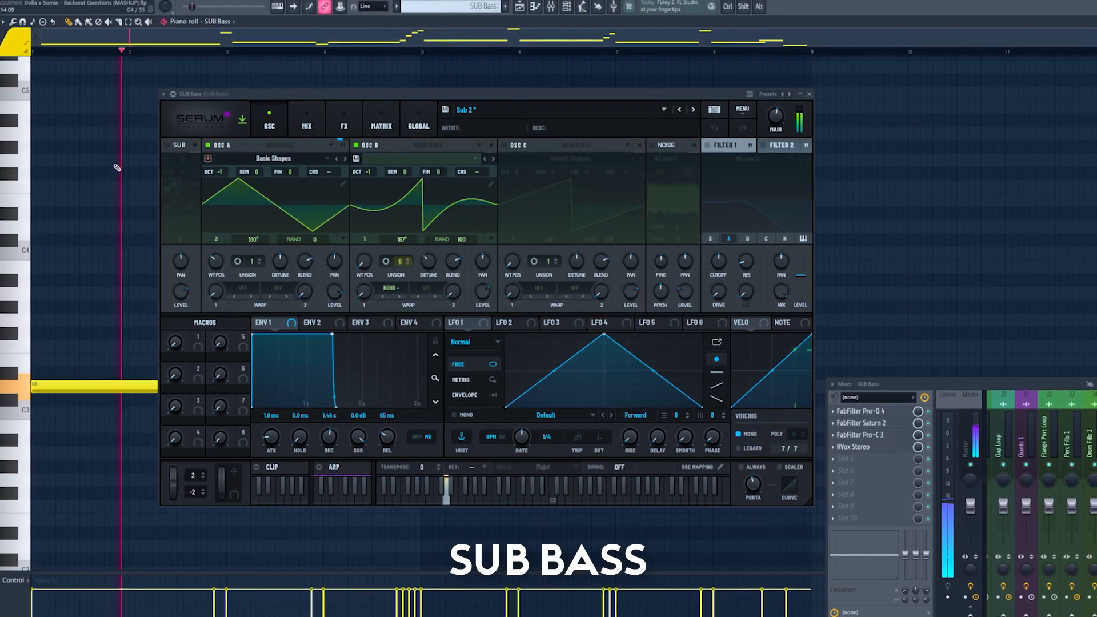
Step: Inspect the SUB Bass effects in Serum and its FabFilter Pro-Q 4, Saturn 2, Pro-C 3 and RVox Stereo inserts
{"action": "left_click", "coordinate": [344, 124]}
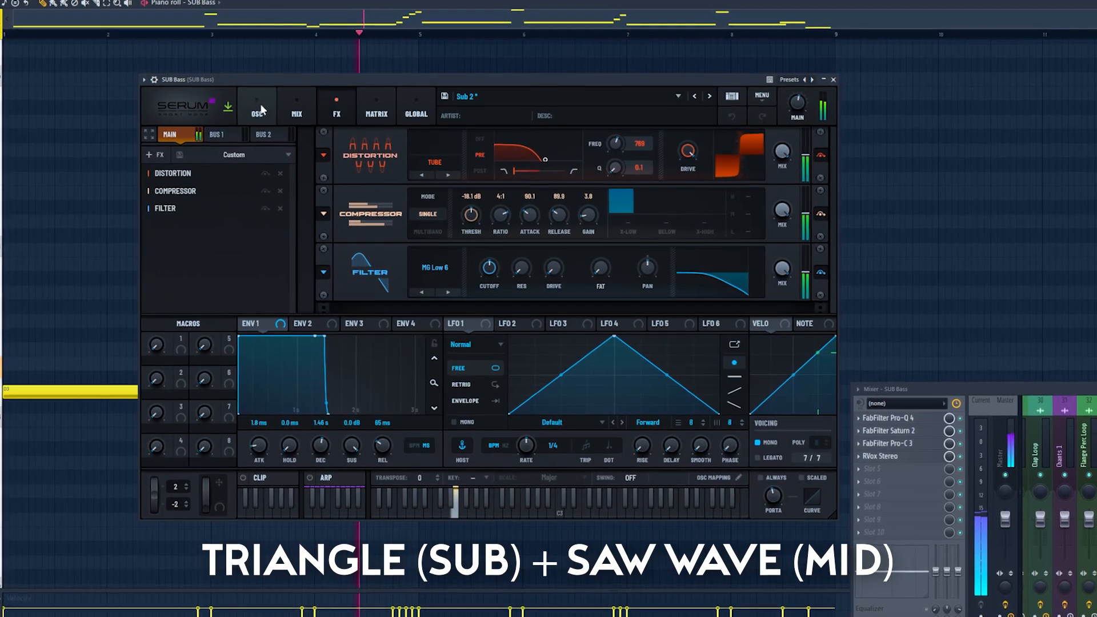
{"action": "left_click", "coordinate": [895, 418]}
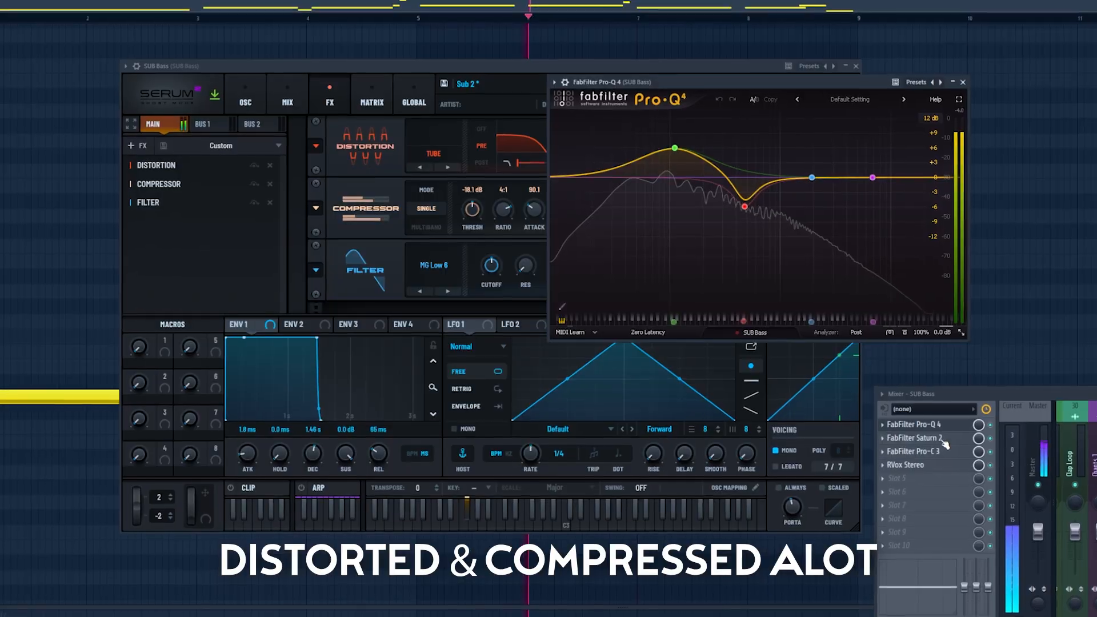
{"action": "left_click", "coordinate": [934, 440]}
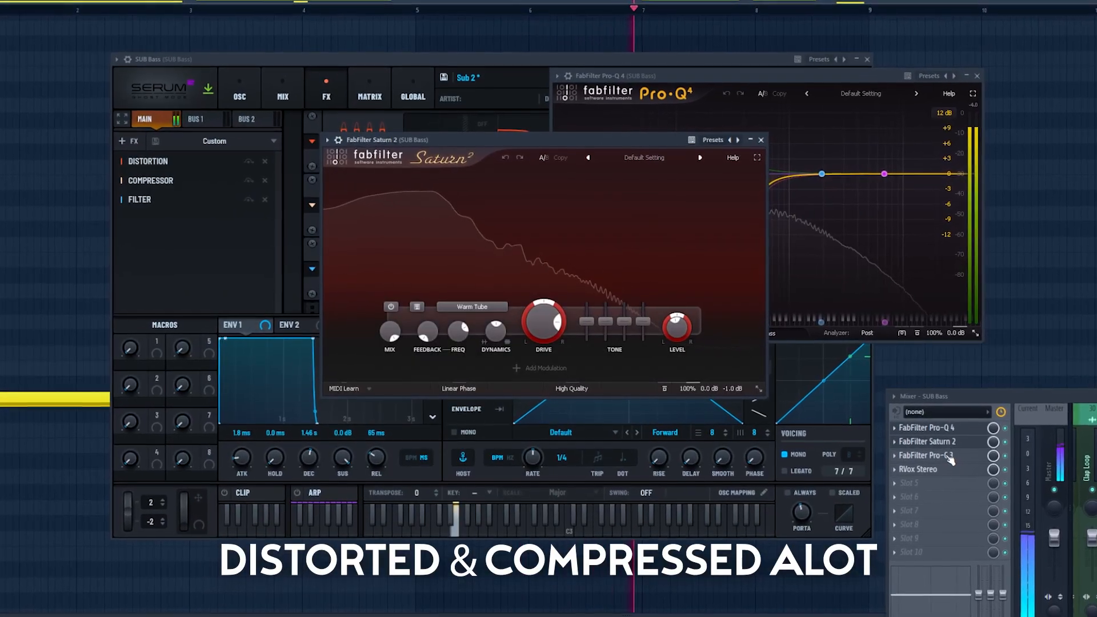
{"action": "left_click", "coordinate": [952, 458]}
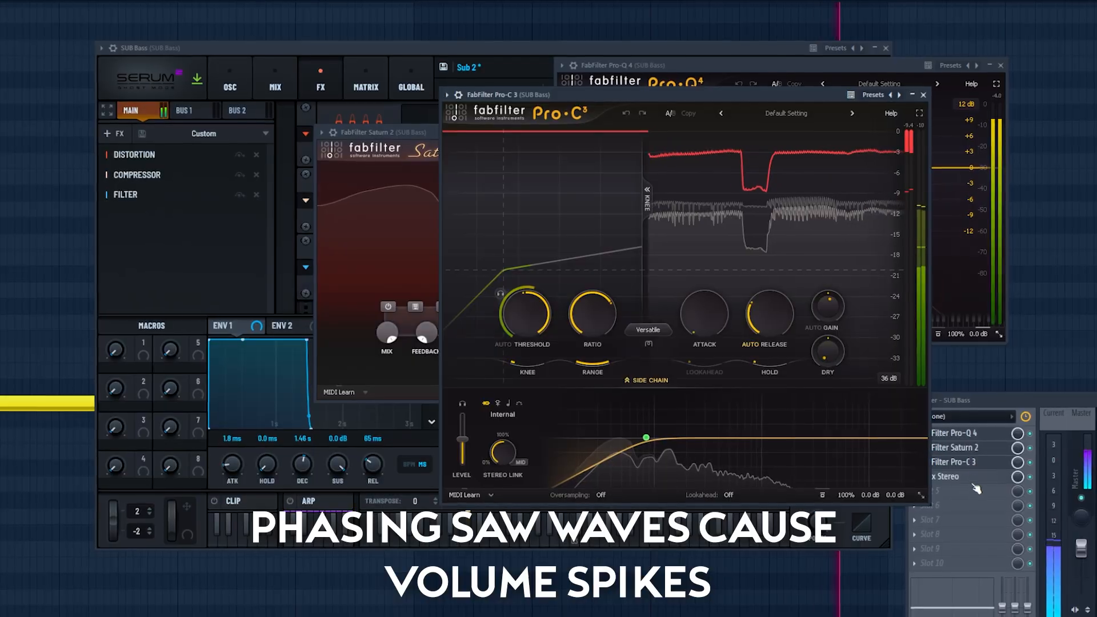
{"action": "left_click", "coordinate": [977, 480]}
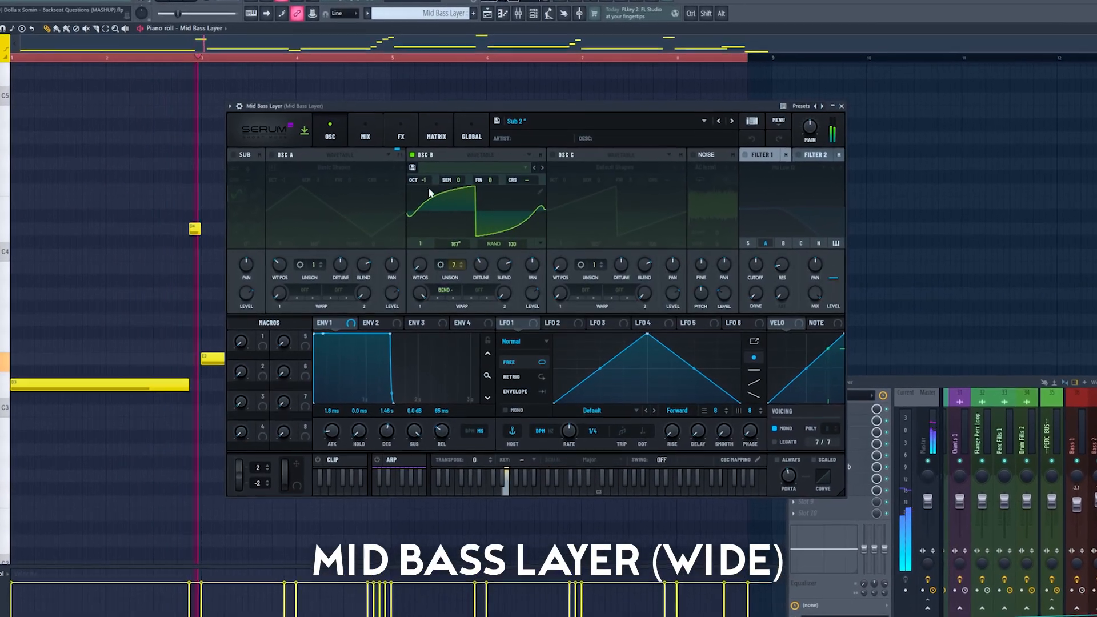
Step: Inspect the Serum effects of the Mid Bass Layer and the ValhallaVintageVerb on Synth Shot 3, closing the reverb
{"action": "left_click", "coordinate": [398, 131]}
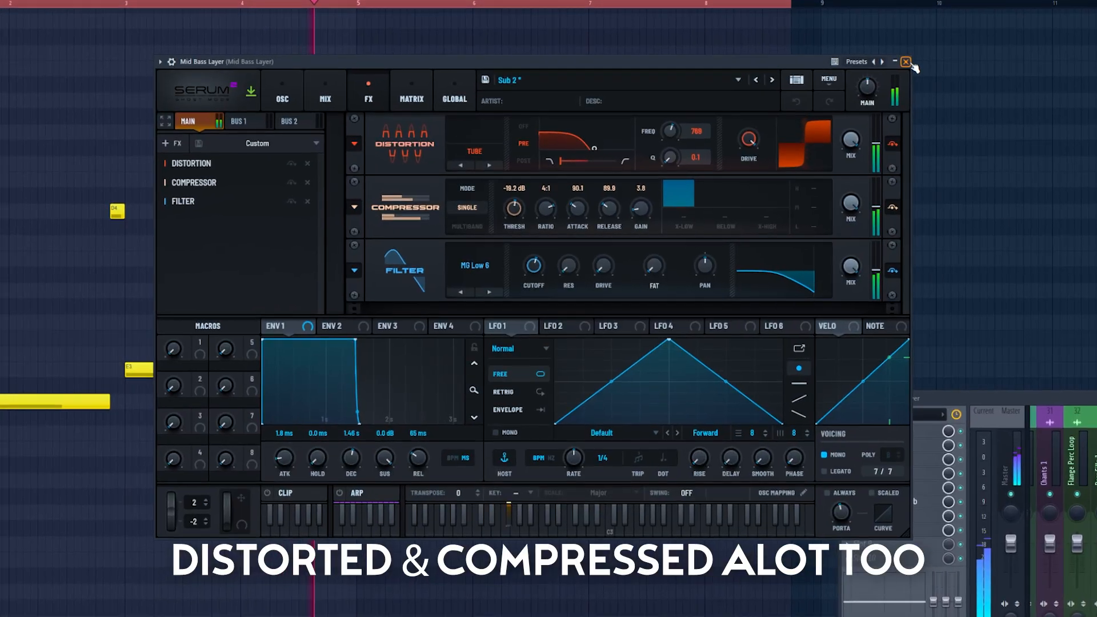
{"action": "left_click", "coordinate": [882, 79]}
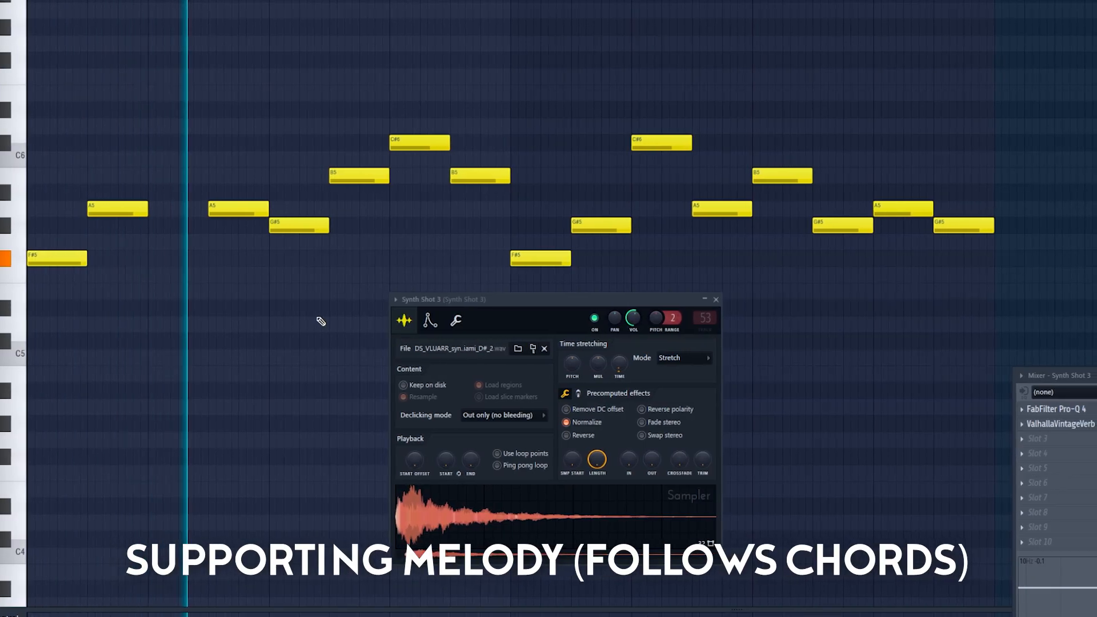
{"action": "left_click", "coordinate": [1079, 425]}
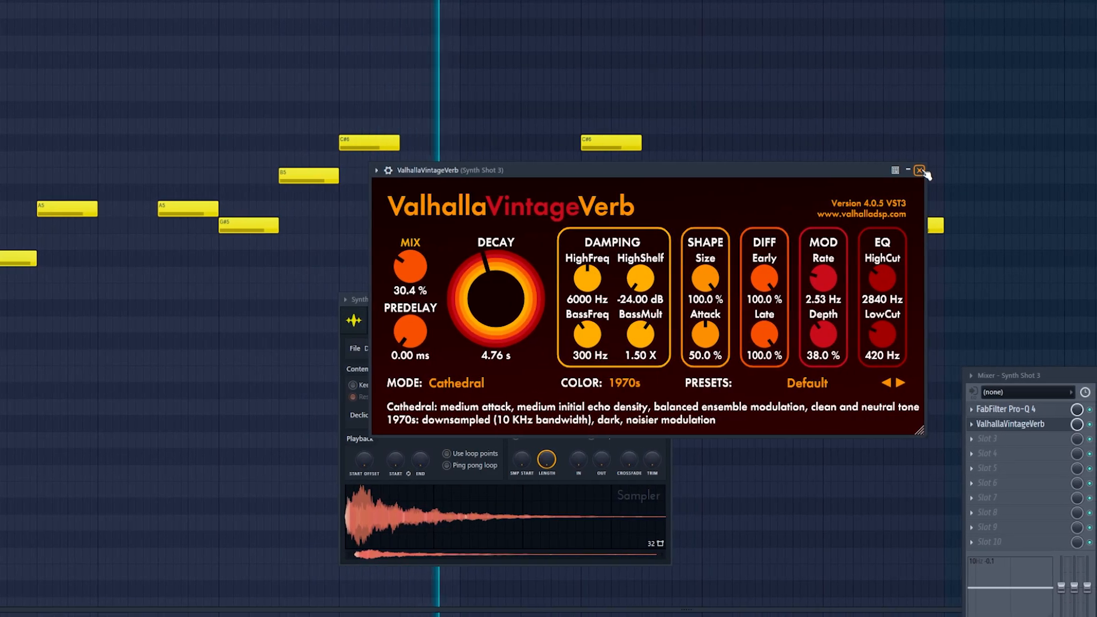
{"action": "left_click", "coordinate": [922, 171]}
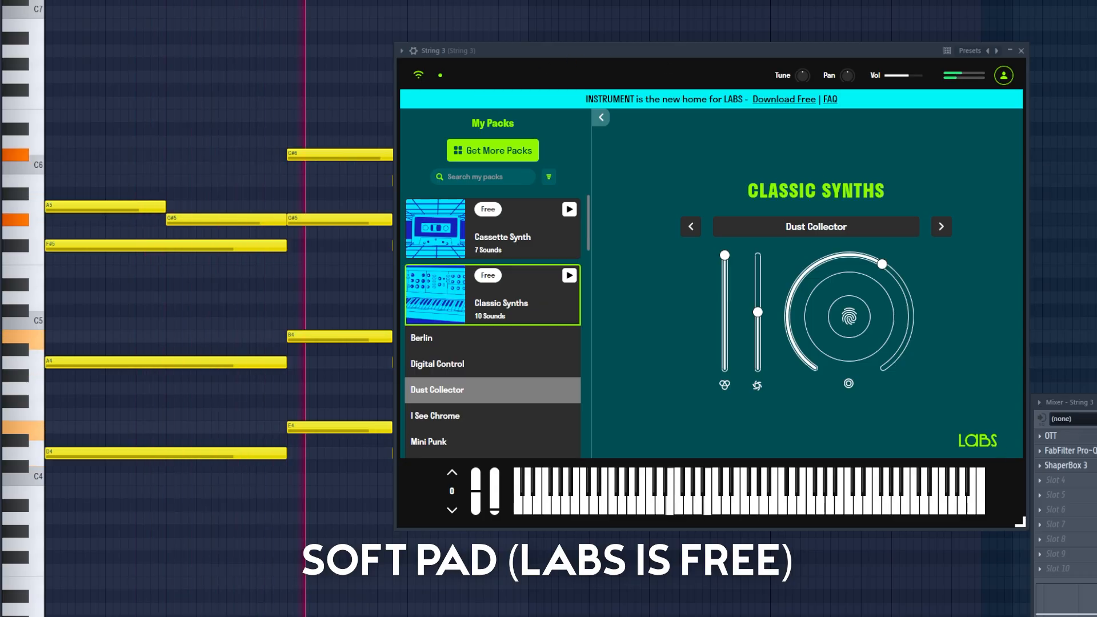
Step: Inspect the ShaperBox 3 on String 3 and compare String 4 with Leapwing StageOne2 bypassed and re-enabled
{"action": "left_click", "coordinate": [1066, 465]}
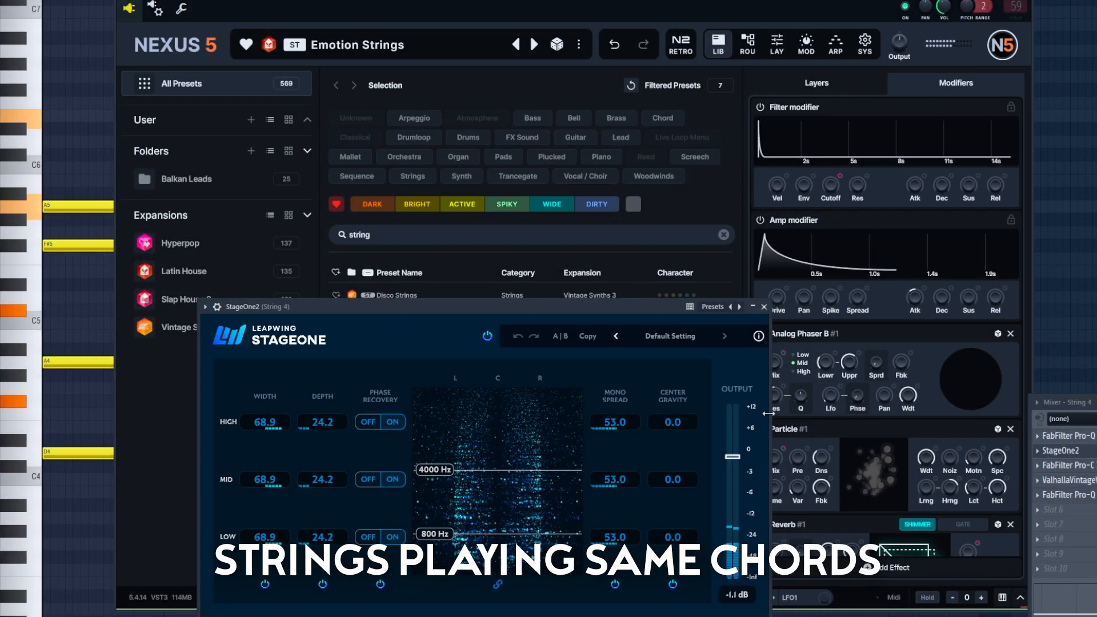
{"action": "left_click", "coordinate": [487, 337]}
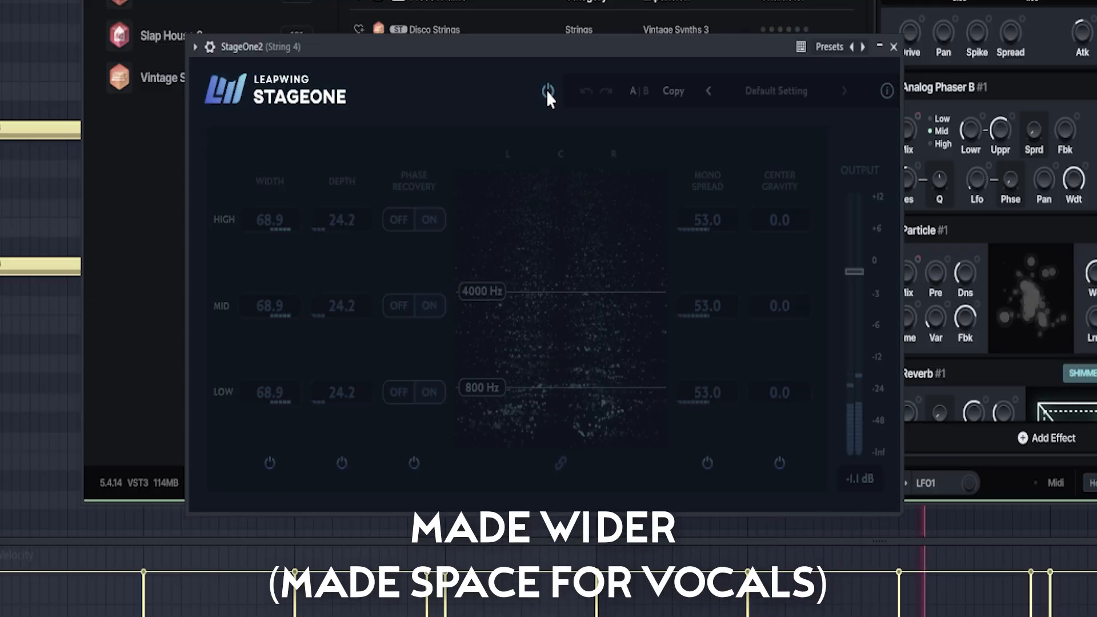
{"action": "left_click", "coordinate": [547, 91]}
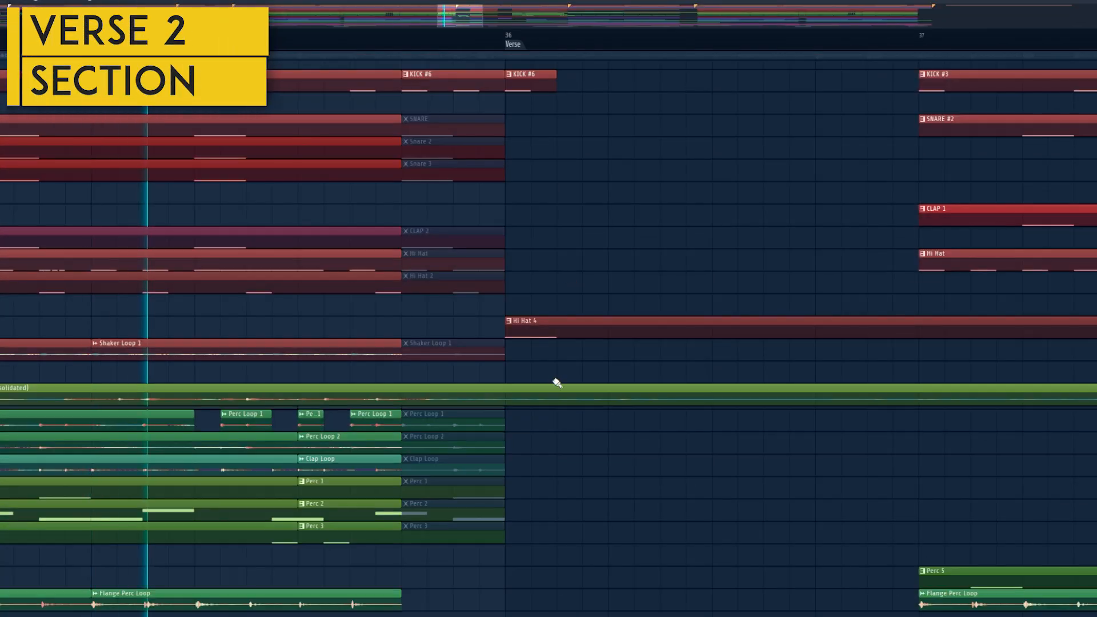
Step: Examine the transition from the chorus to verse 2 around bar 36 in the playlist, from the drums down to the drum fills
{"action": "scroll", "coordinate": [583, 490], "scroll_direction": "up", "scroll_amount": 3}
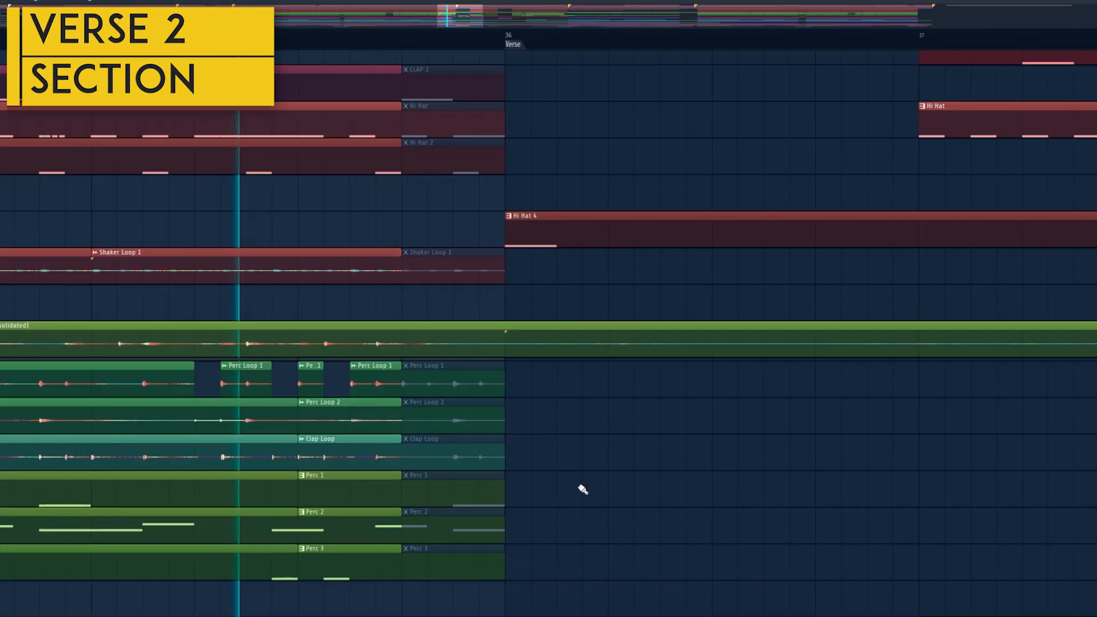
{"action": "scroll", "coordinate": [583, 490], "scroll_direction": "down", "scroll_amount": 2}
{"action": "scroll", "coordinate": [583, 490], "scroll_direction": "down", "scroll_amount": 4}
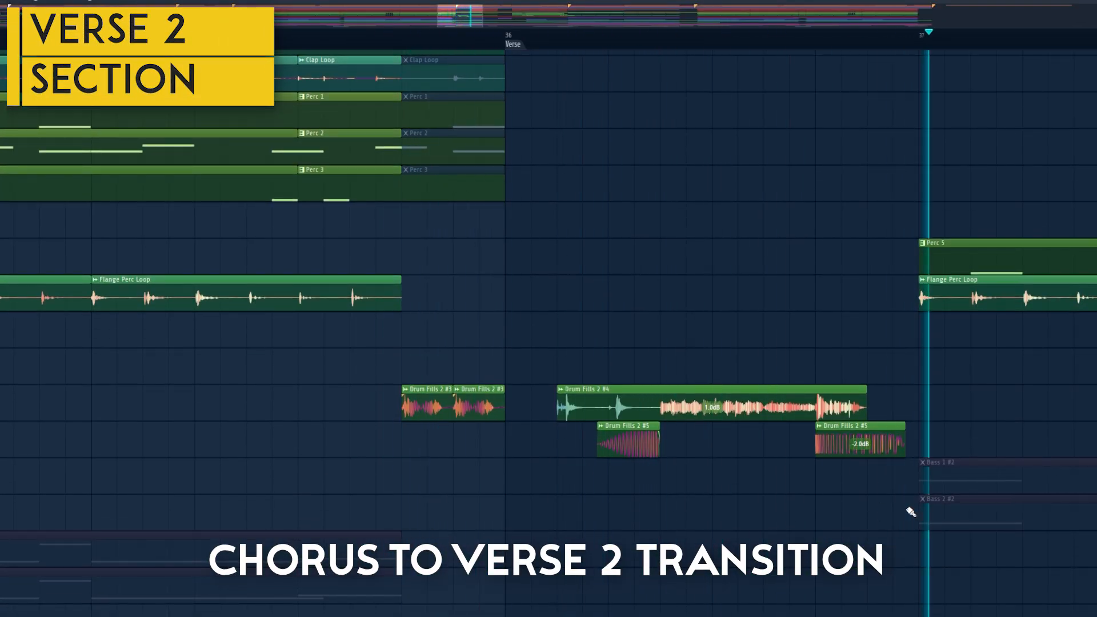
{"action": "scroll", "coordinate": [569, 440], "scroll_direction": "down", "scroll_amount": 5}
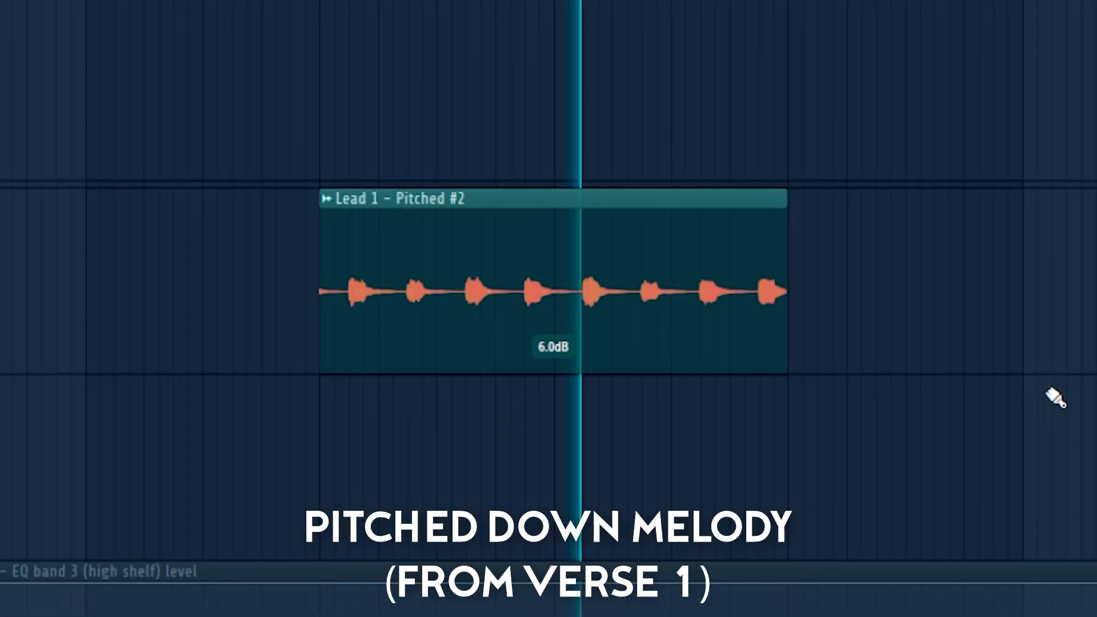
Step: Open the ValhallaVintageVerb on the Lead 1 mixer track and bring the mixer for Chord 3 to the front
{"action": "key", "text": "space"}
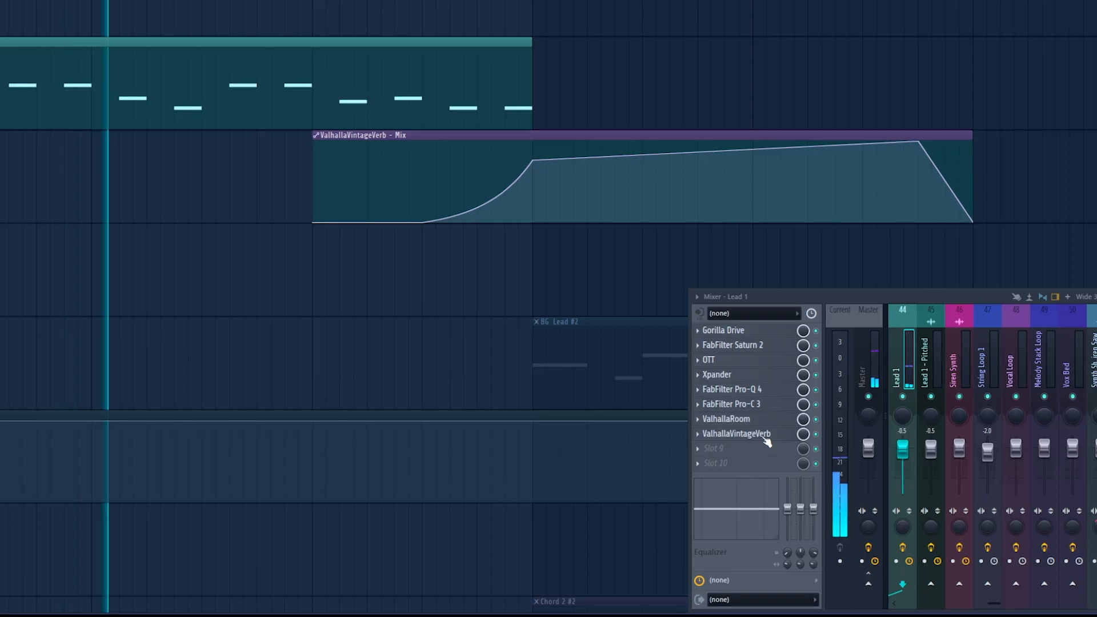
{"action": "left_click", "coordinate": [767, 439]}
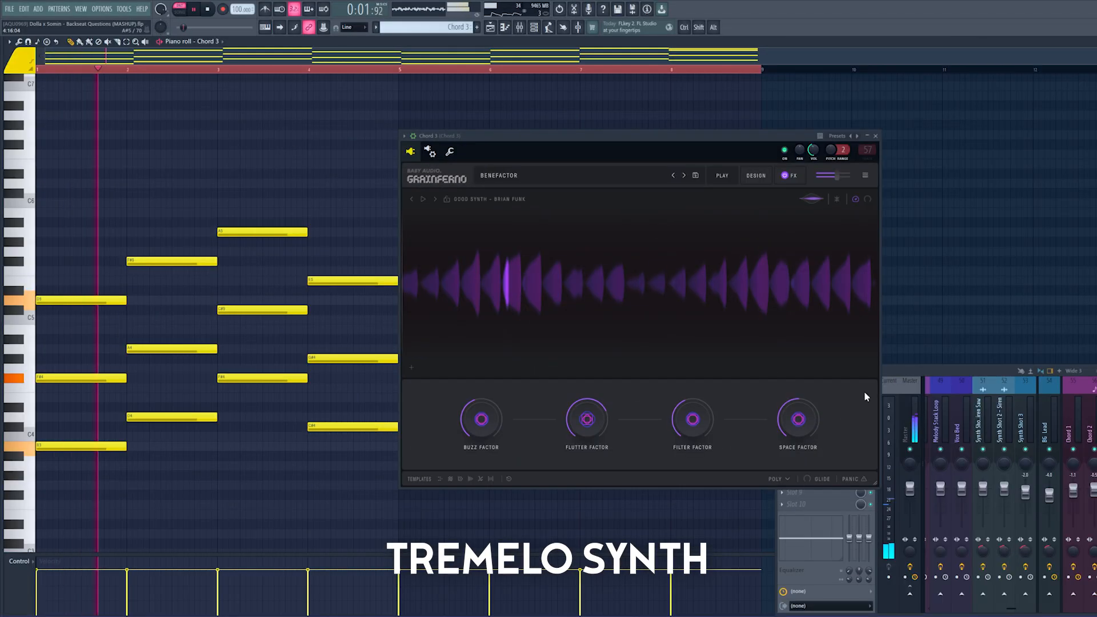
{"action": "left_click", "coordinate": [895, 372]}
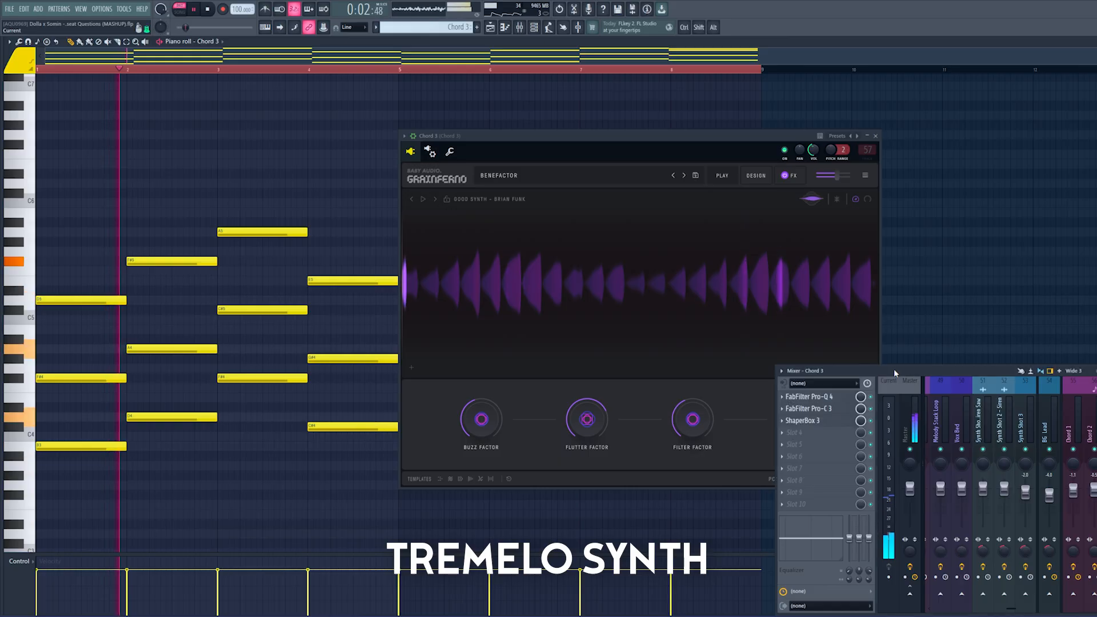
Step: Inspect the 1/4 volume ducking curve in ShaperBox 3 on Chord 3, close the plugin and stop playback
{"action": "left_click", "coordinate": [831, 422]}
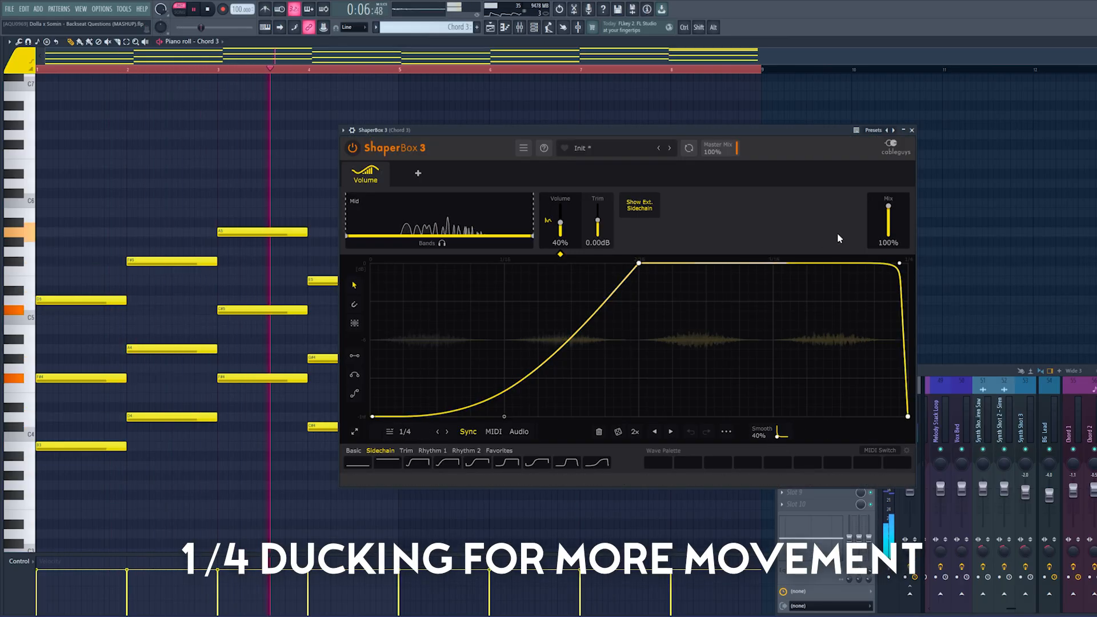
{"action": "left_click", "coordinate": [913, 131]}
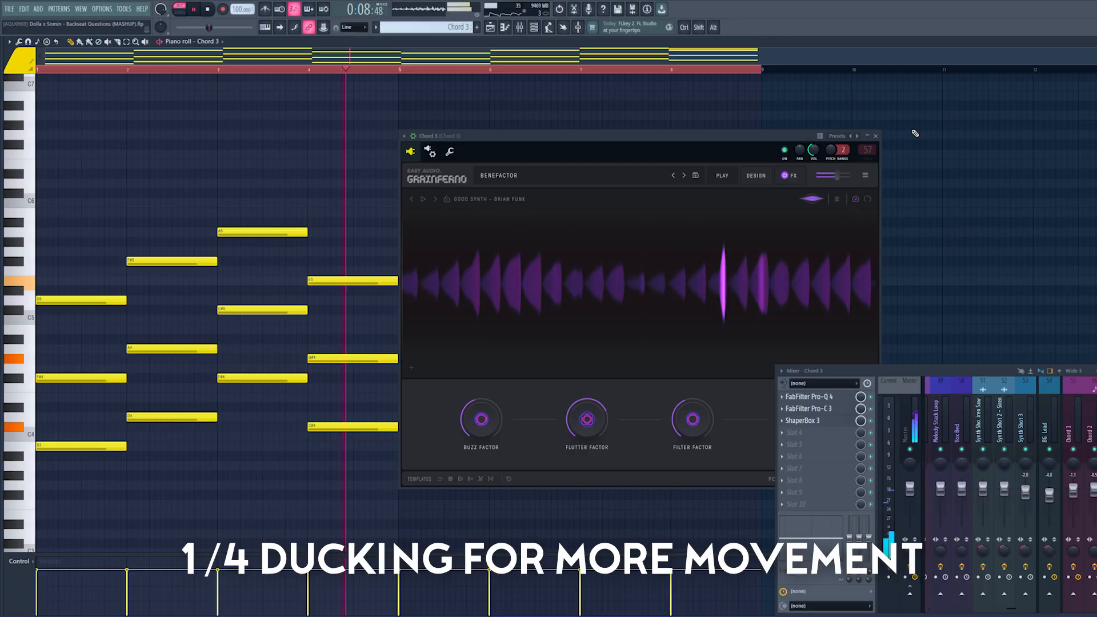
{"action": "left_click", "coordinate": [752, 135]}
{"action": "key", "text": "space"}
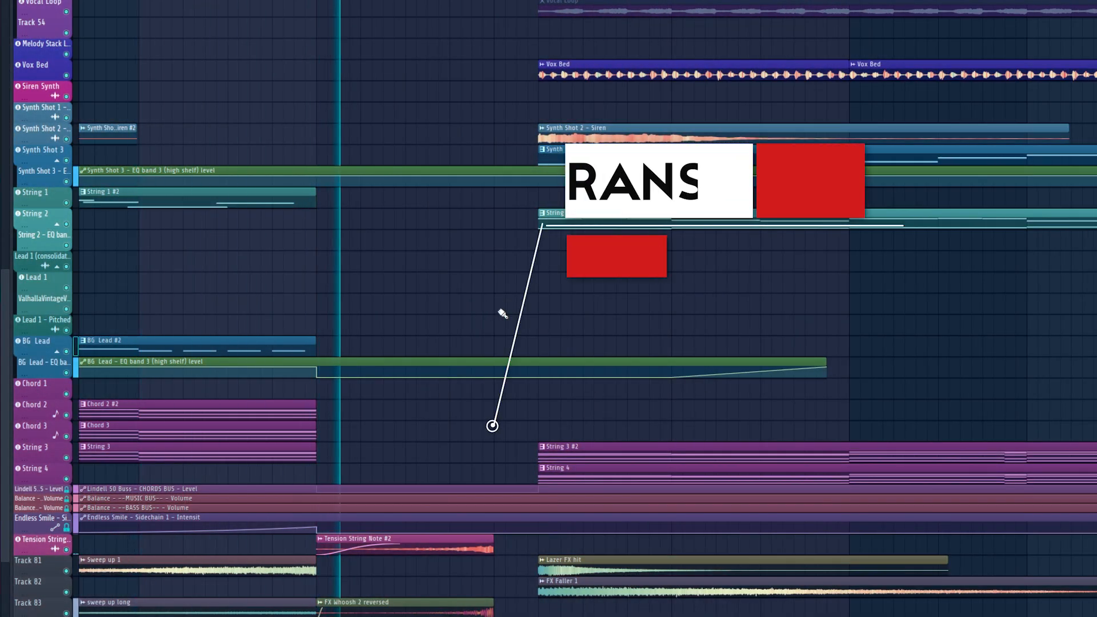
Step: Play the arrangement from the verse at bar 36 into the bridge and examine the bridge's layers from the drums down to the effects
{"action": "scroll", "coordinate": [501, 312], "scroll_direction": "down", "scroll_amount": 3}
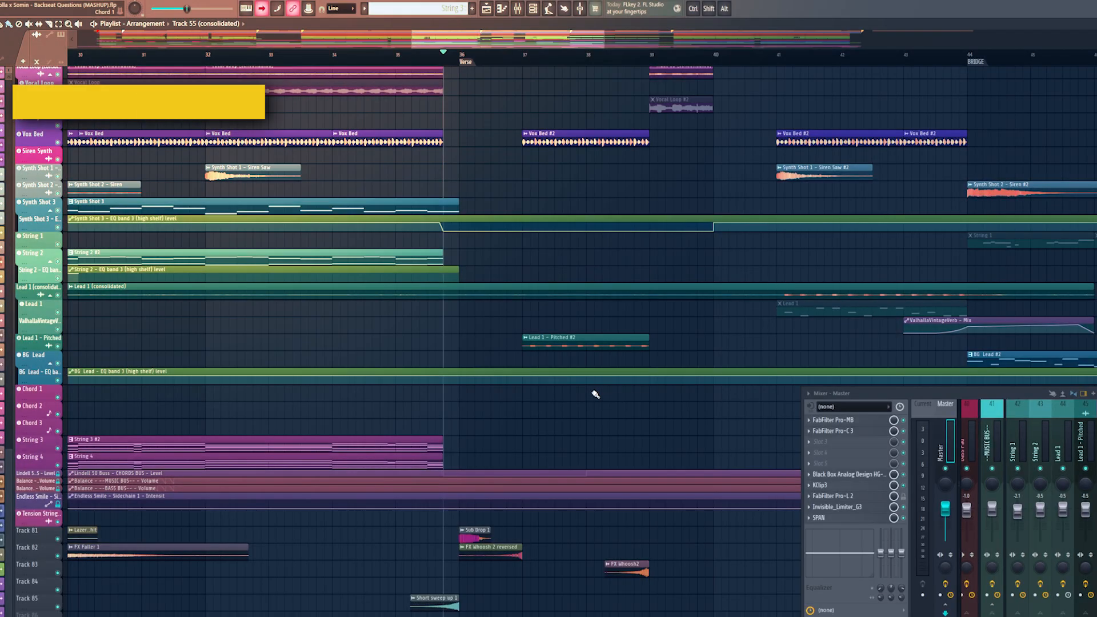
{"action": "key", "text": "space"}
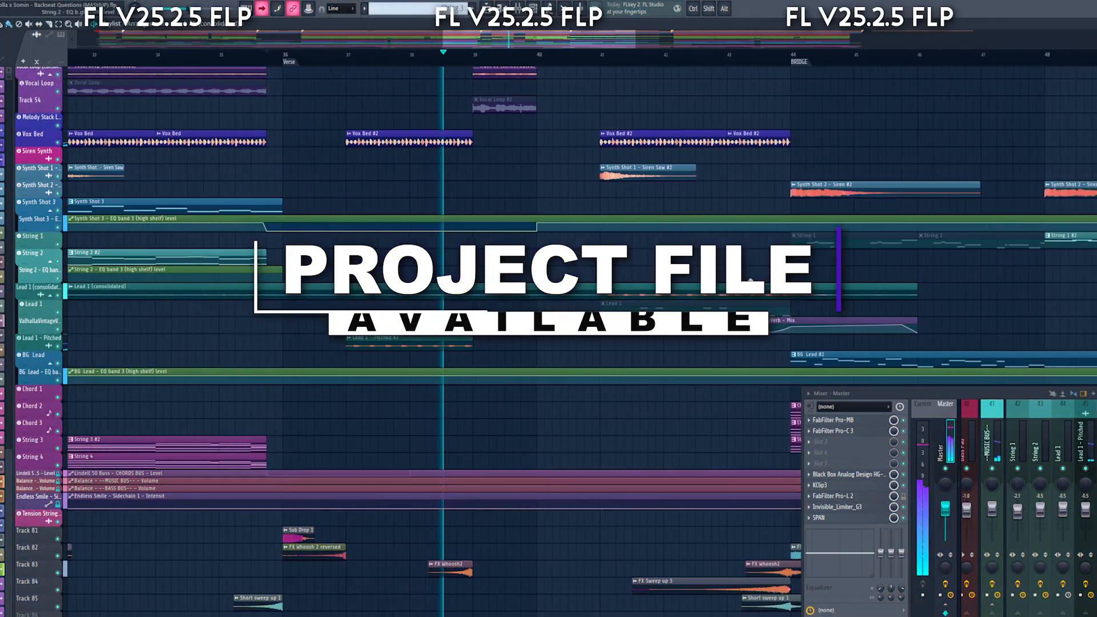
{"action": "scroll", "coordinate": [615, 294], "scroll_direction": "up", "scroll_amount": 9}
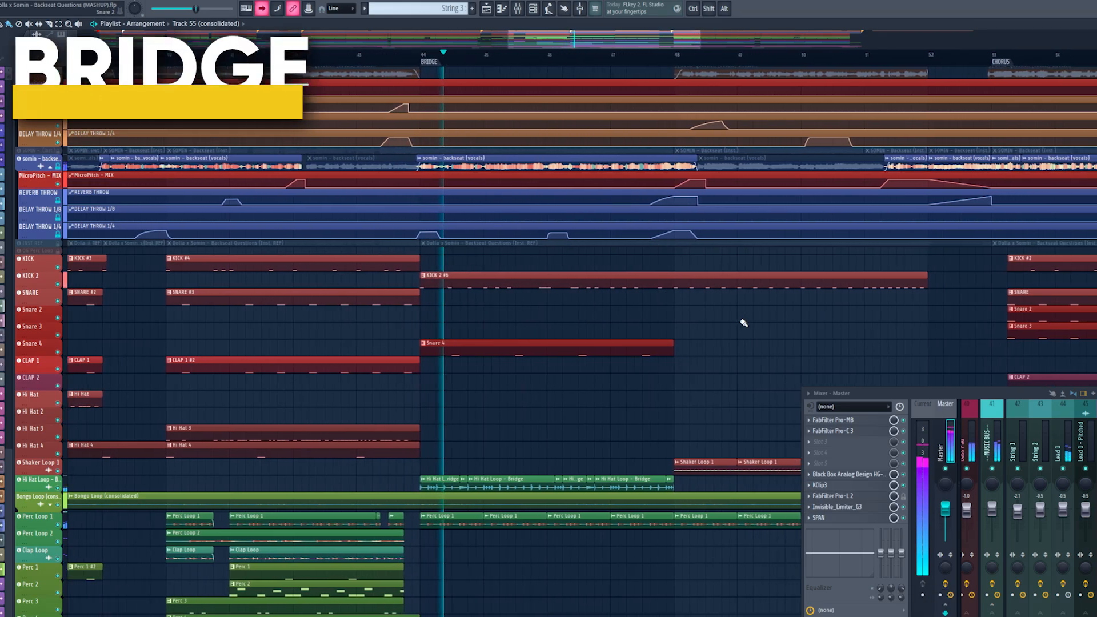
{"action": "scroll", "coordinate": [743, 323], "scroll_direction": "down", "scroll_amount": 10}
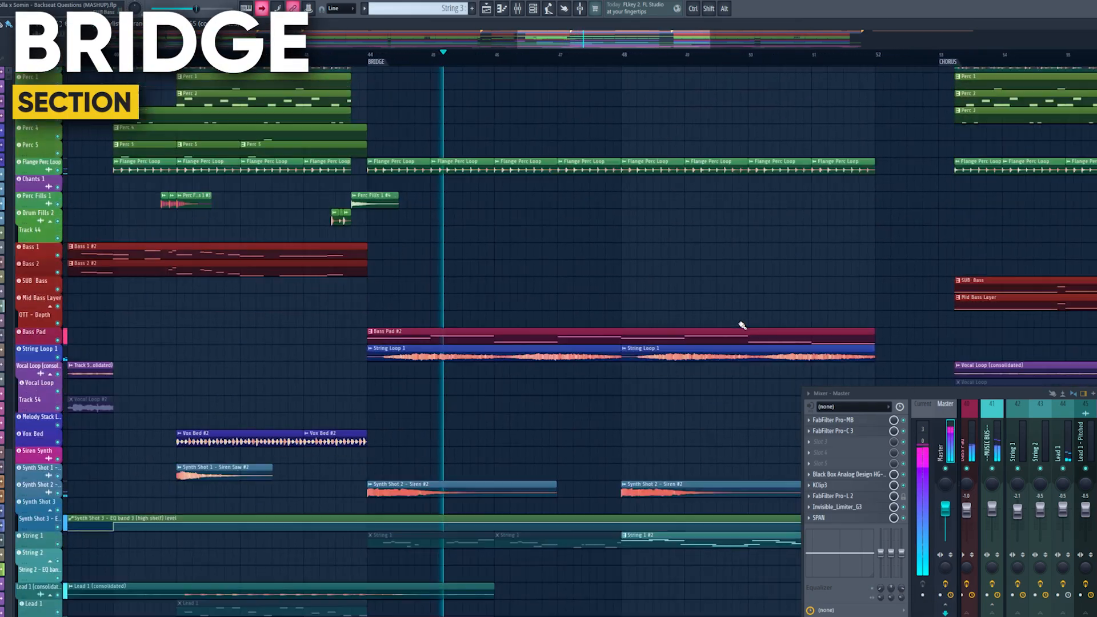
{"action": "scroll", "coordinate": [742, 326], "scroll_direction": "down", "scroll_amount": 5}
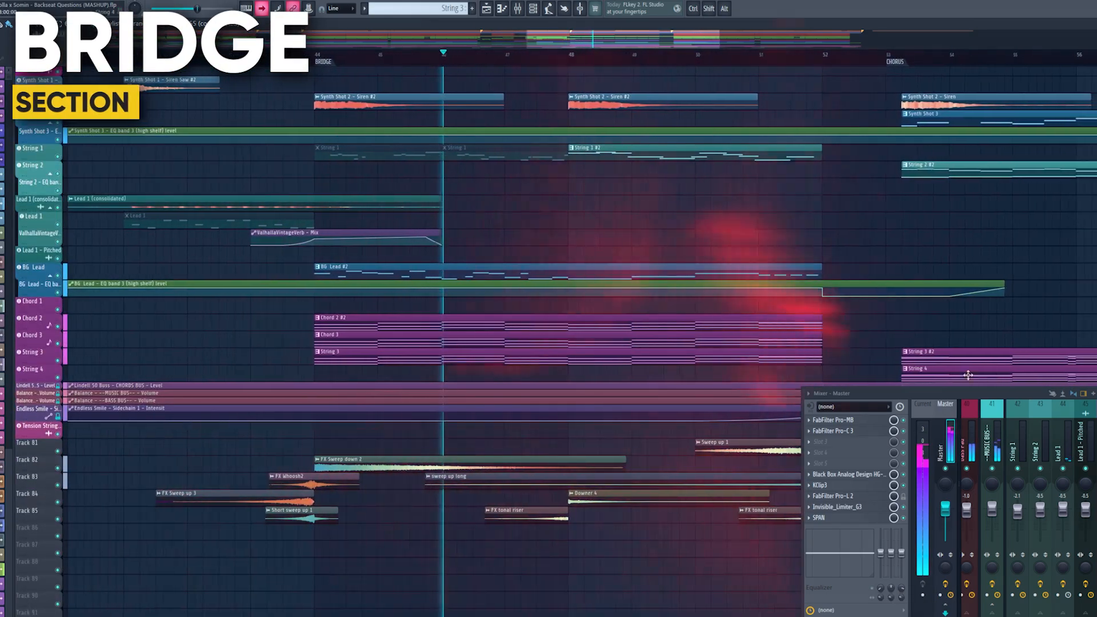
Step: Inspect the Invisible Limiter G3 and FabFilter Pro-L 2 on the master track, closing the Pro-L 2
{"action": "left_click", "coordinate": [840, 506]}
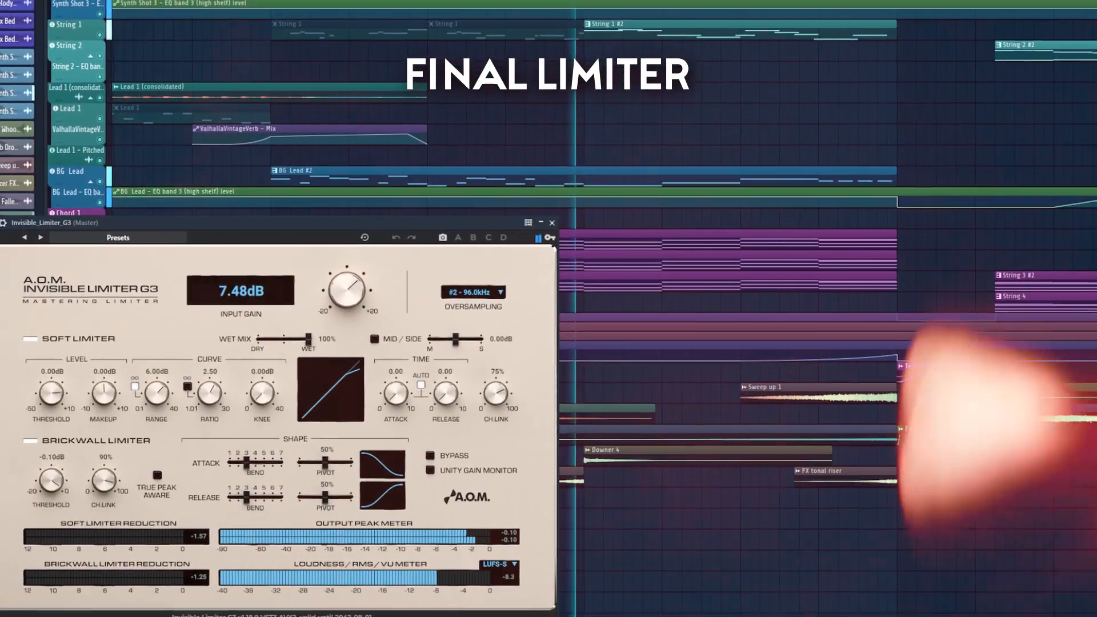
{"action": "key", "text": "F9"}
{"action": "left_click", "coordinate": [1085, 458]}
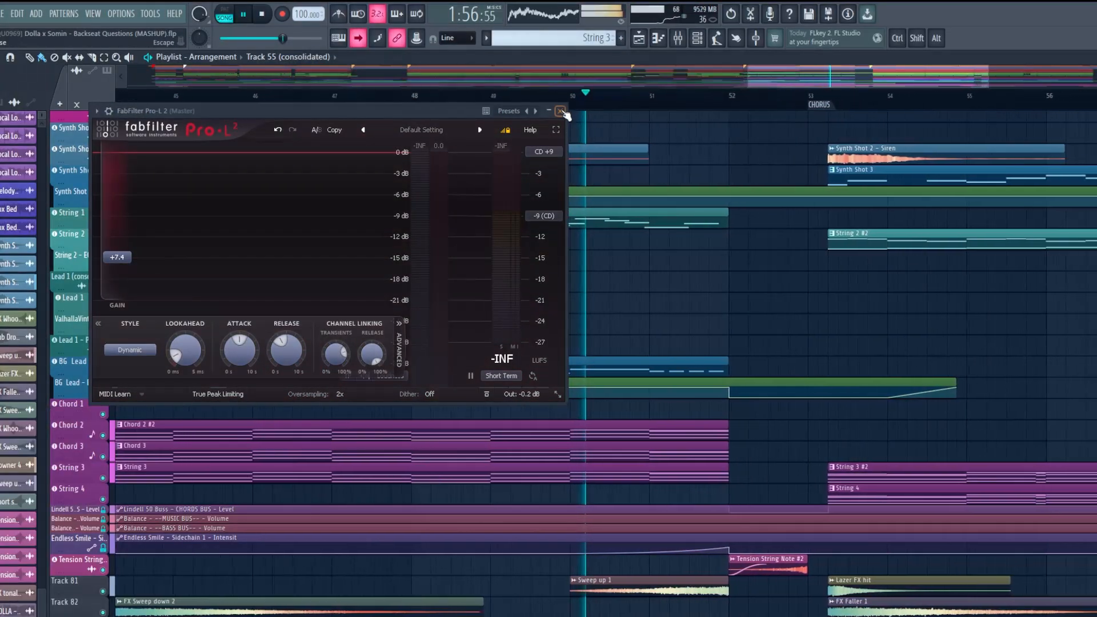
{"action": "left_click", "coordinate": [562, 111]}
Step: Examine the final chorus in the playlist, from the vocals and drums down through bass, synths and strings to the transition effects
{"action": "scroll", "coordinate": [840, 503], "scroll_direction": "up", "scroll_amount": 4}
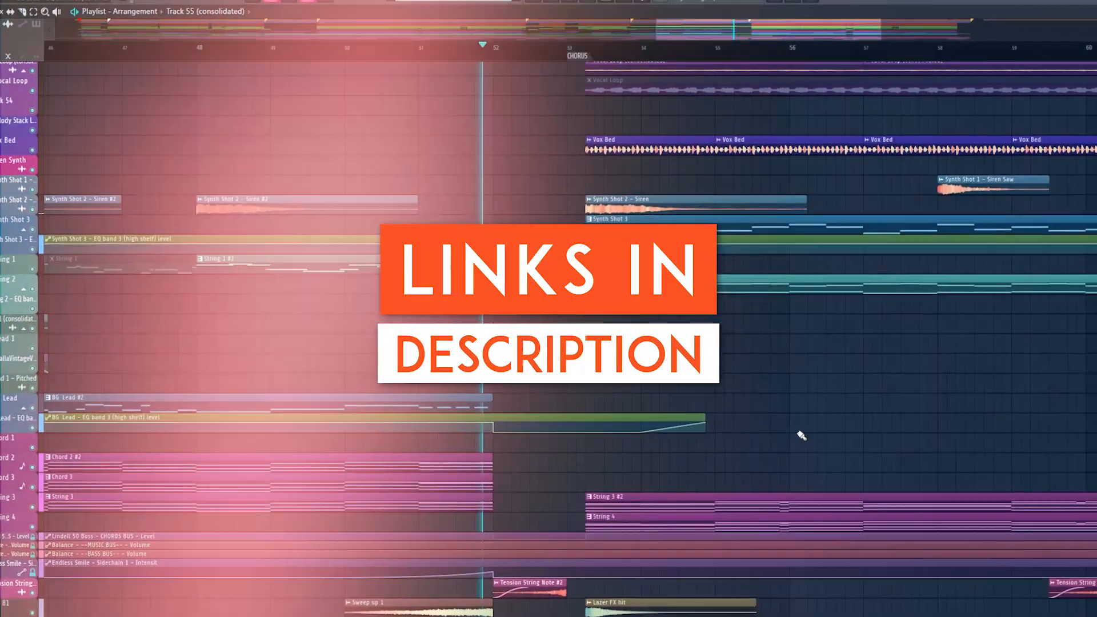
{"action": "scroll", "coordinate": [846, 216], "scroll_direction": "up", "scroll_amount": 6}
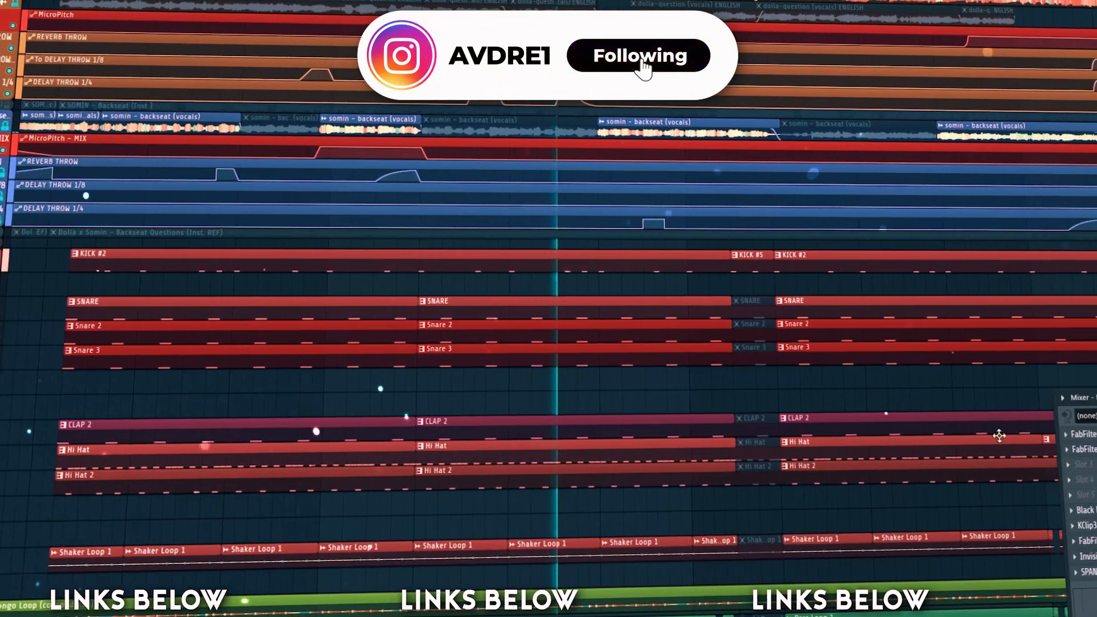
{"action": "scroll", "coordinate": [549, 343], "scroll_direction": "down", "scroll_amount": 10}
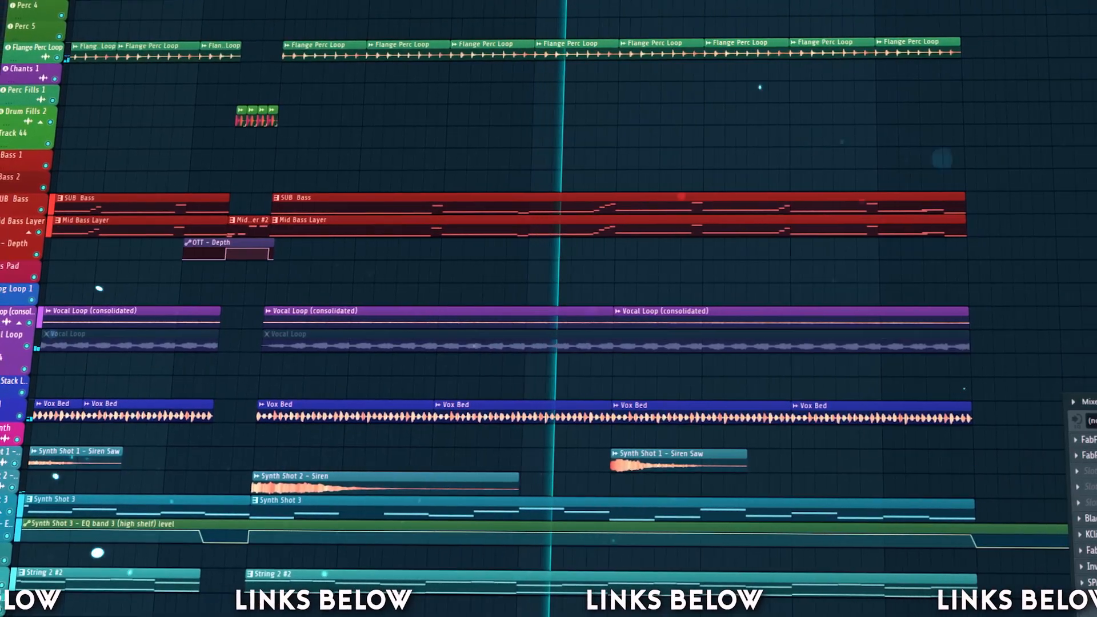
{"action": "scroll", "coordinate": [549, 308], "scroll_direction": "down", "scroll_amount": 10}
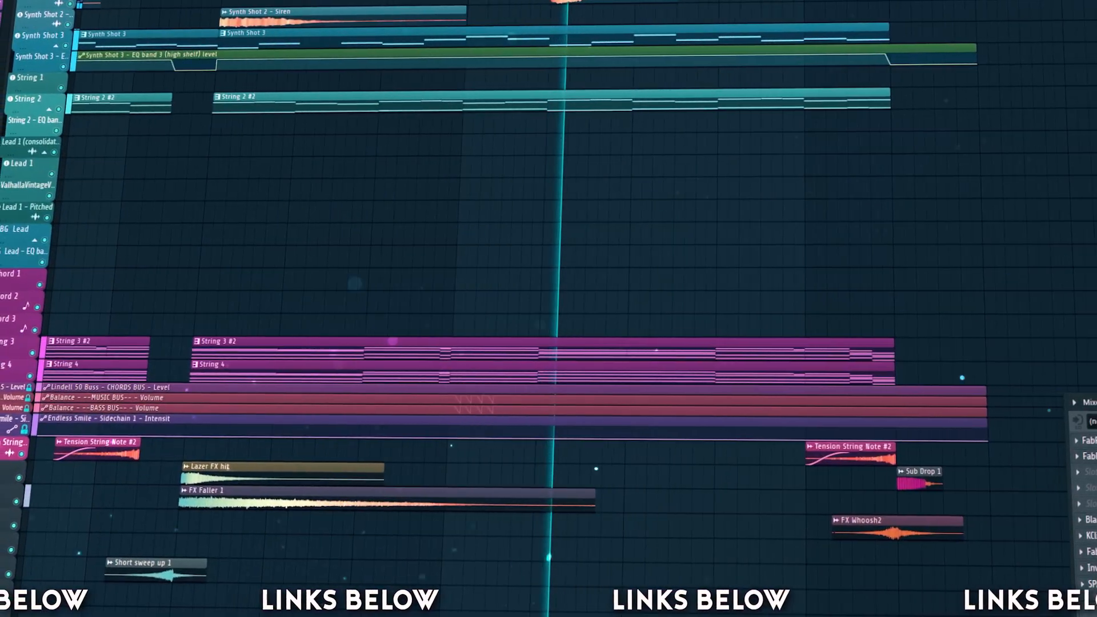